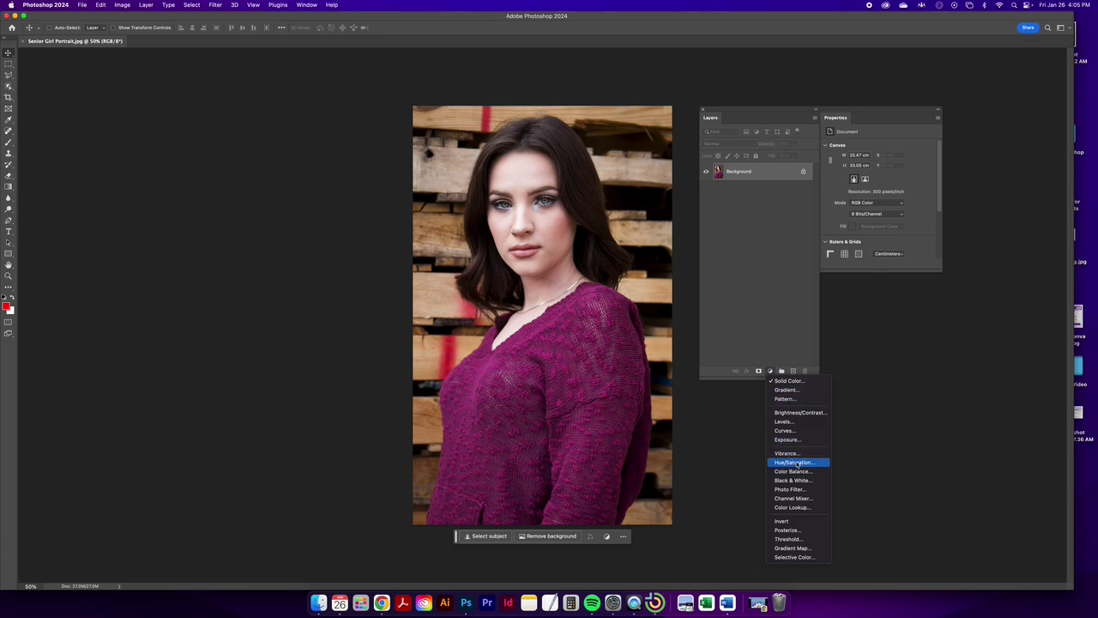
pyautogui.click(794, 462)
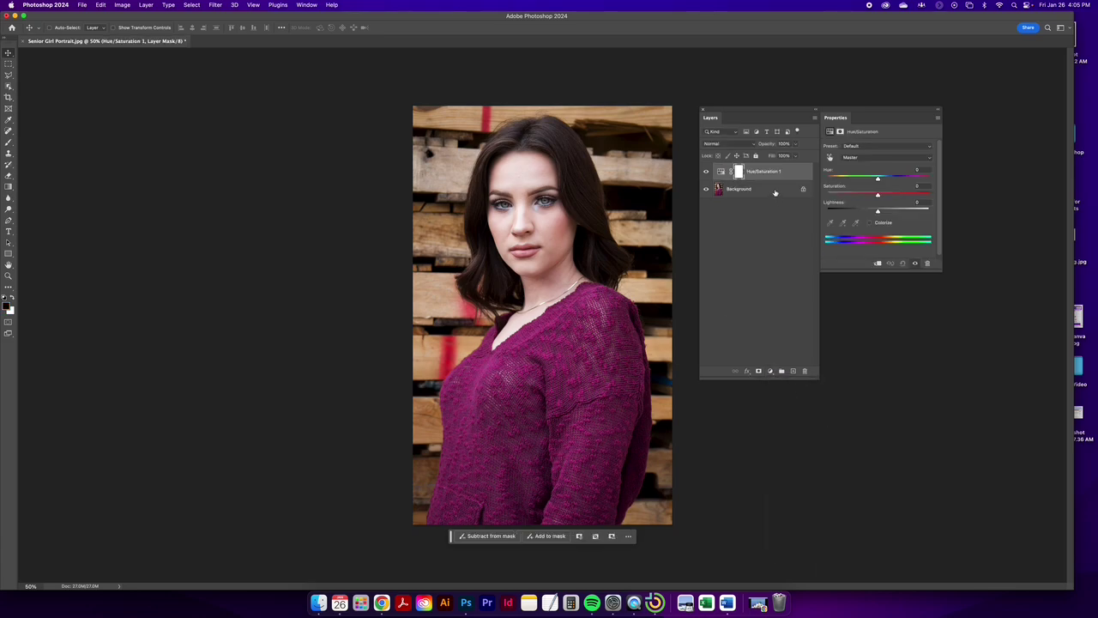
pyautogui.moveTo(878, 178); pyautogui.dragTo(846, 180)
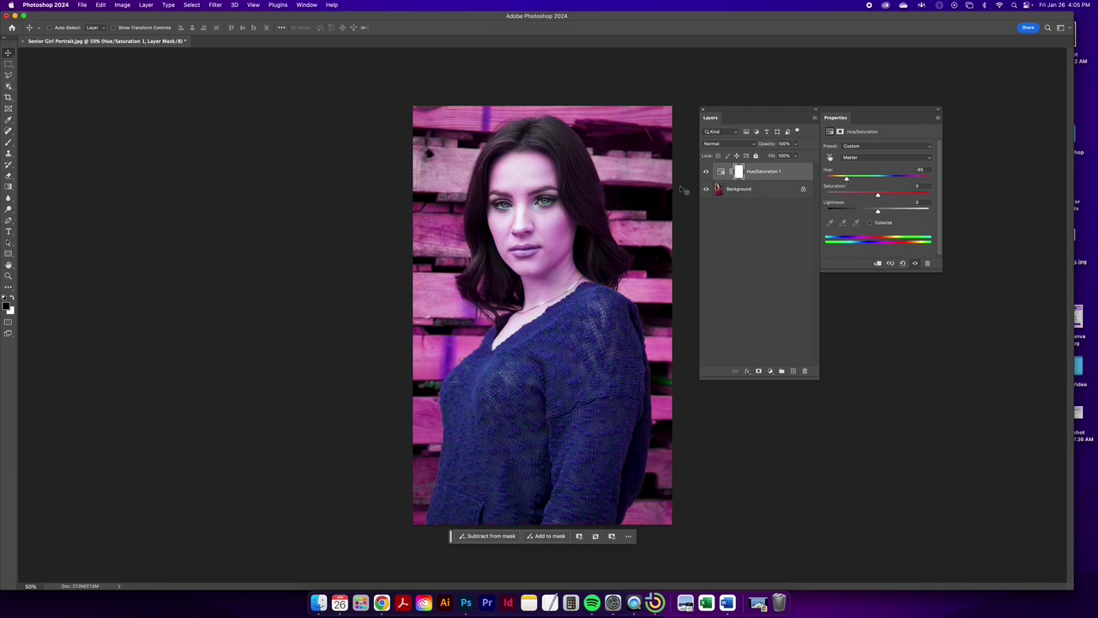
pyautogui.moveTo(846, 180); pyautogui.dragTo(838, 180)
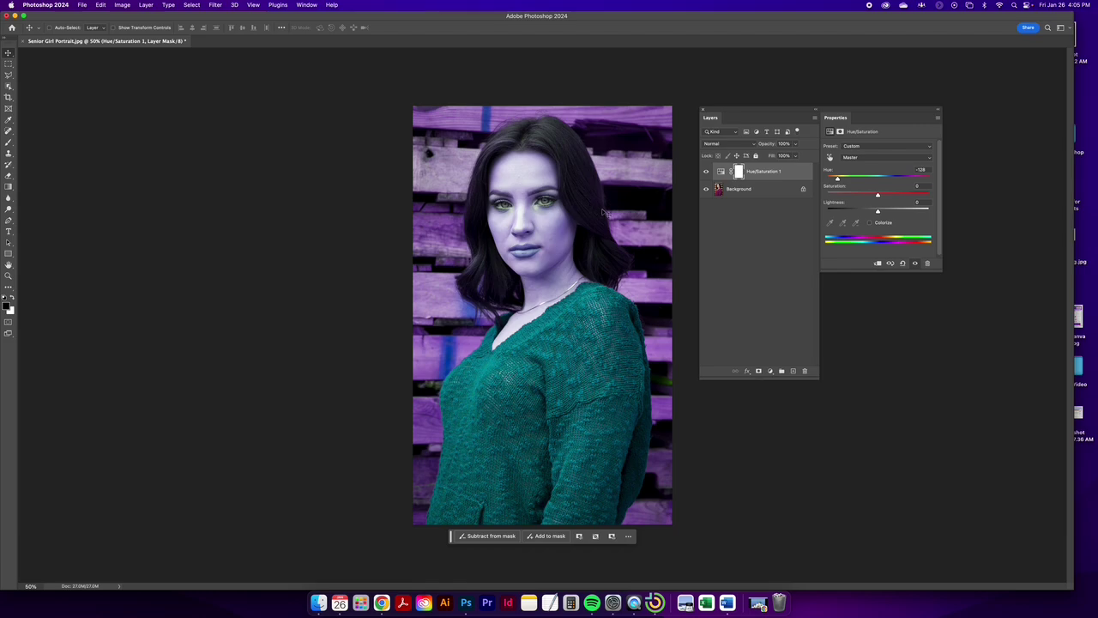
pyautogui.moveTo(838, 178); pyautogui.dragTo(877, 180)
pyautogui.click(805, 370)
pyautogui.click(559, 203)
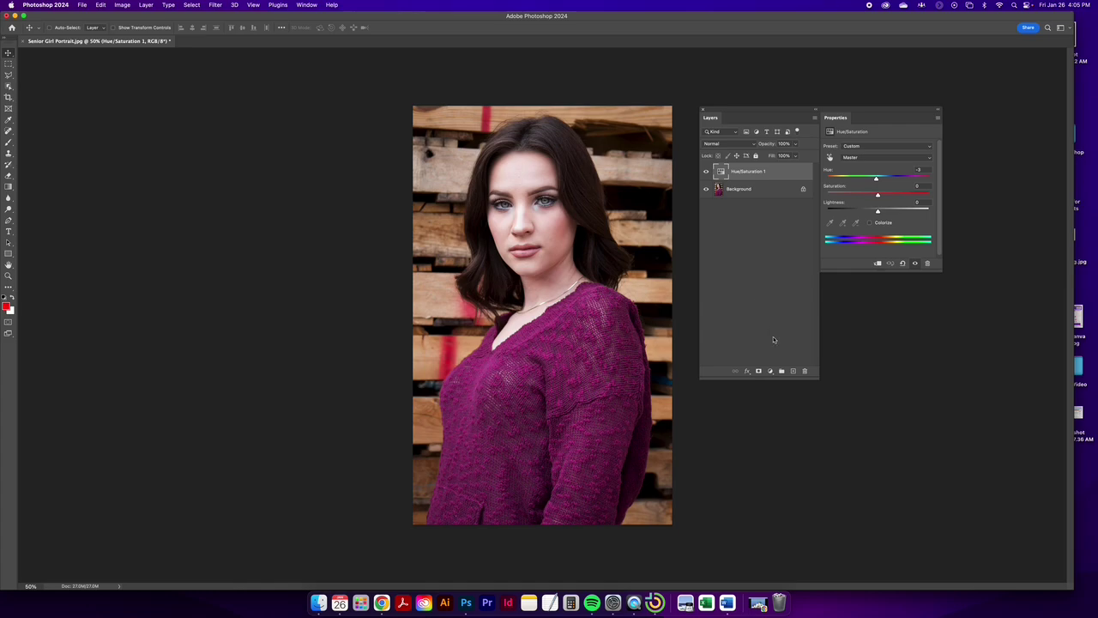
pyautogui.click(805, 371)
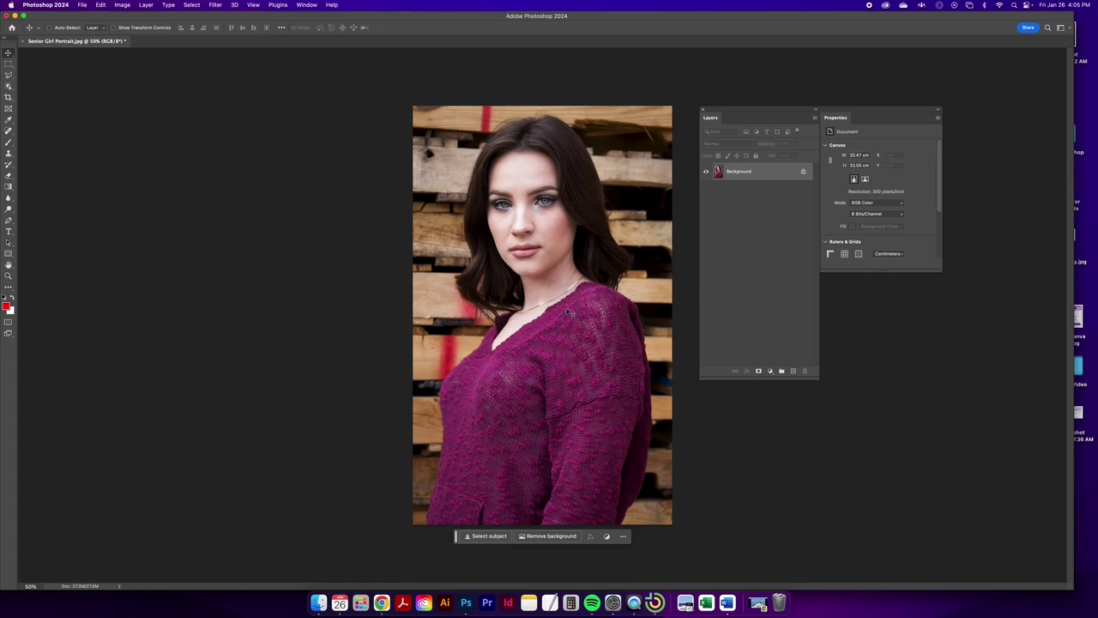
# Step: Select the woman's sweater with the Object Selection tool in Rectangle mode and move the floating task bar off the image
pyautogui.scroll(1, 541, 313)
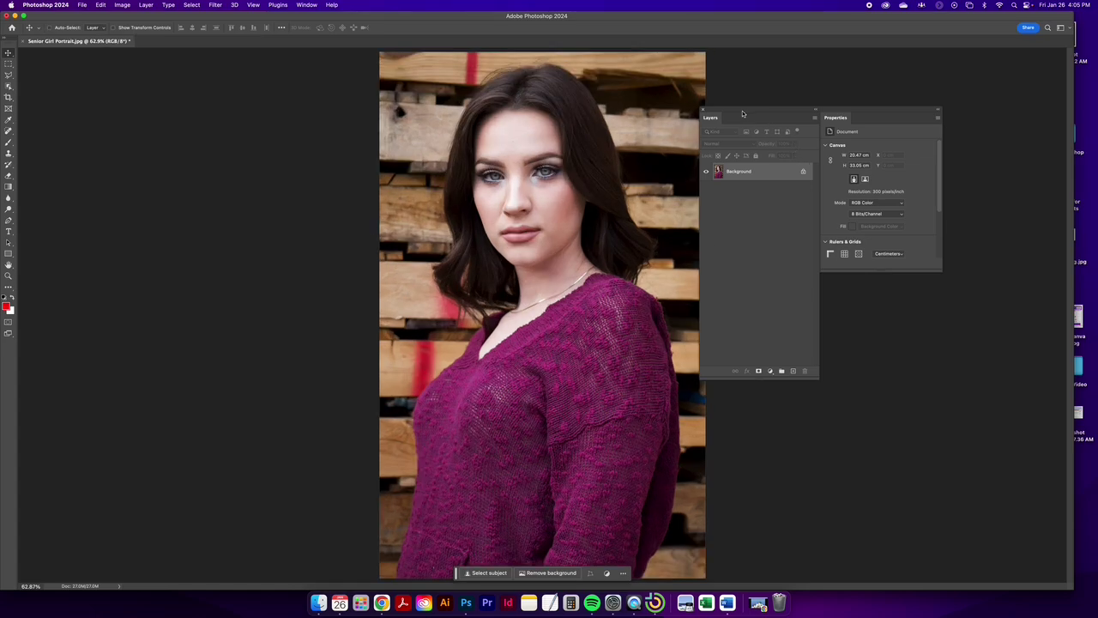
pyautogui.moveTo(743, 114); pyautogui.dragTo(784, 82)
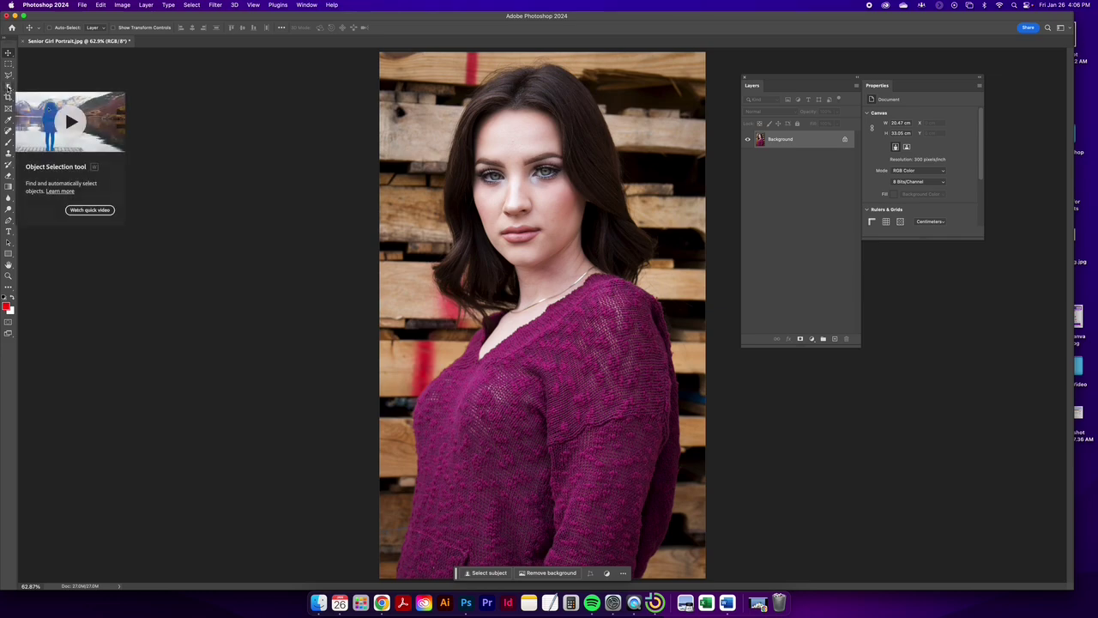
pyautogui.click(9, 87)
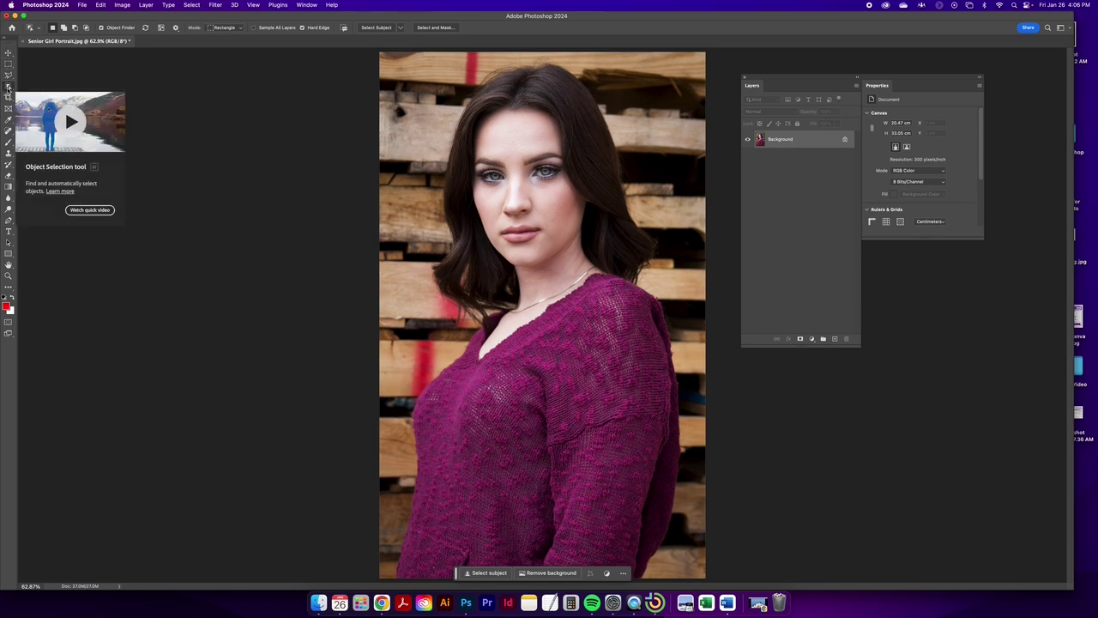
pyautogui.click(9, 87)
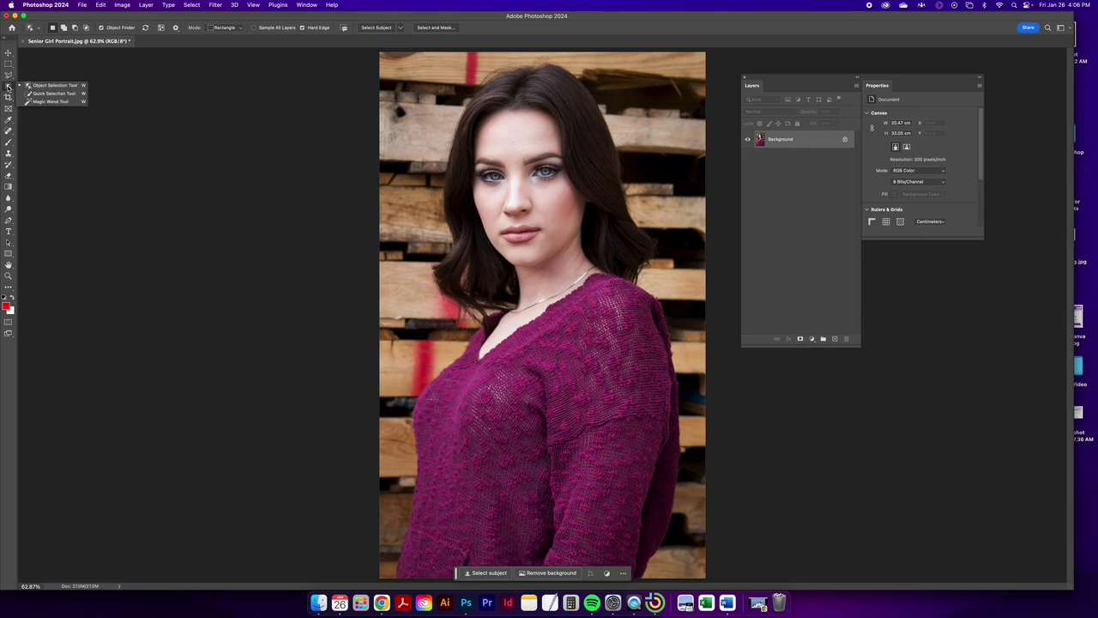
pyautogui.click(60, 87)
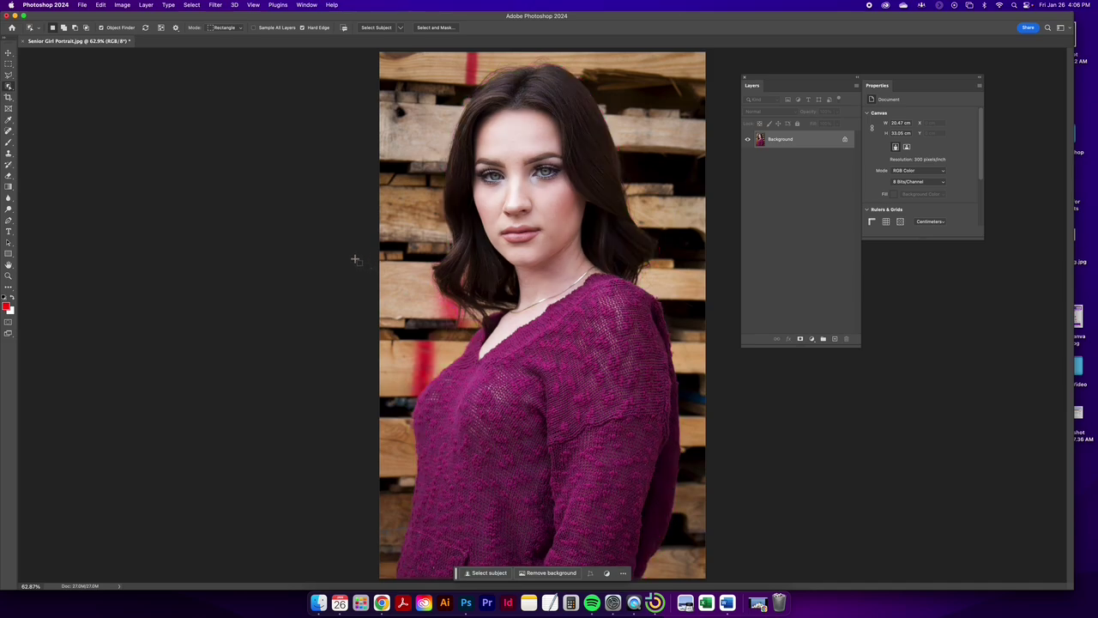
pyautogui.moveTo(353, 254); pyautogui.dragTo(716, 580)
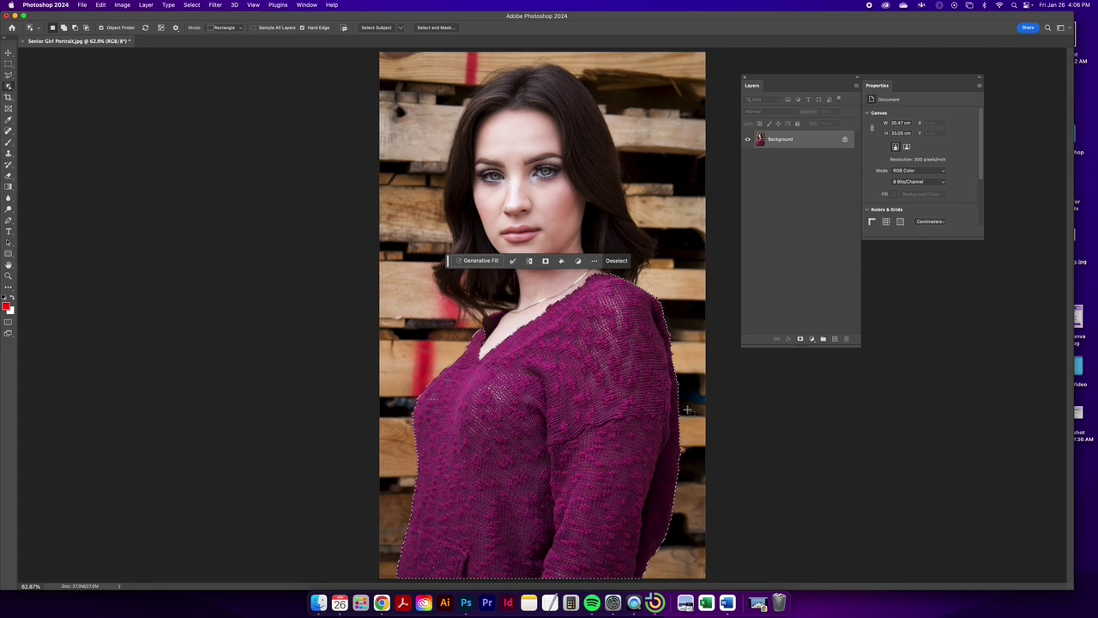
pyautogui.moveTo(451, 262); pyautogui.dragTo(748, 424)
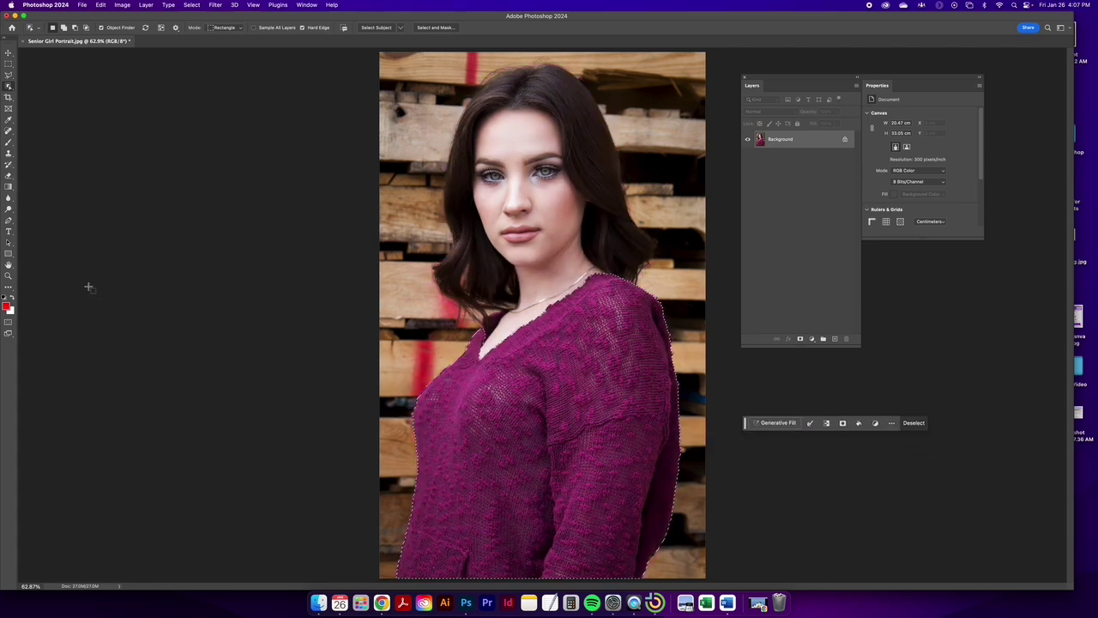
# Step: Refine the sweater selection around the neckline with the Lasso tool, adding the missed back collar and subtracting the included strip of neck skin
pyautogui.click(8, 276)
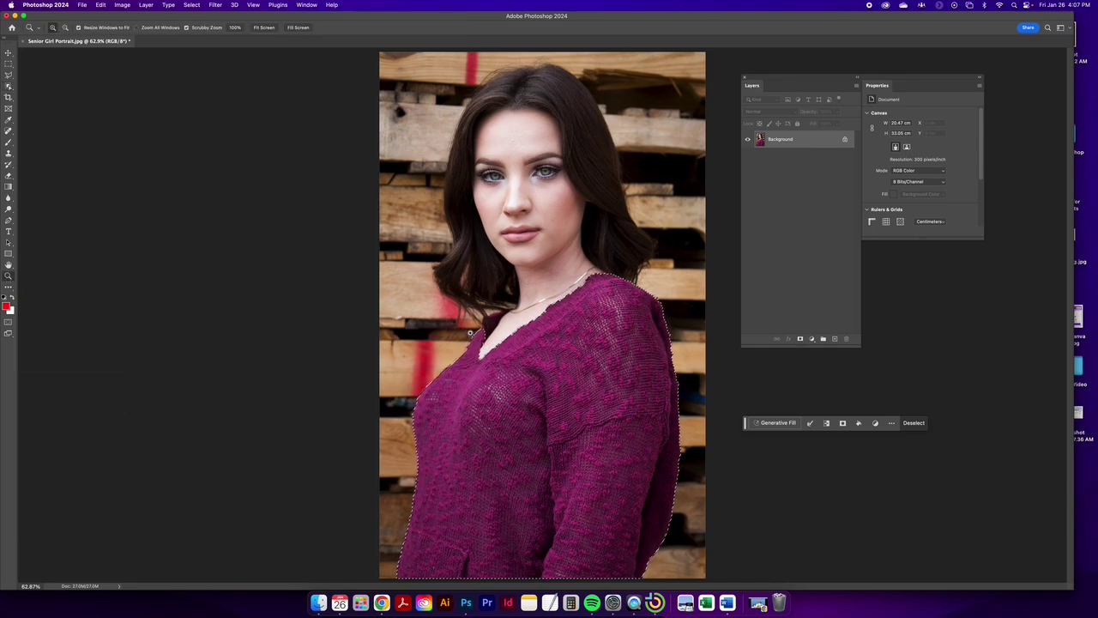
pyautogui.moveTo(525, 323); pyautogui.dragTo(443, 259)
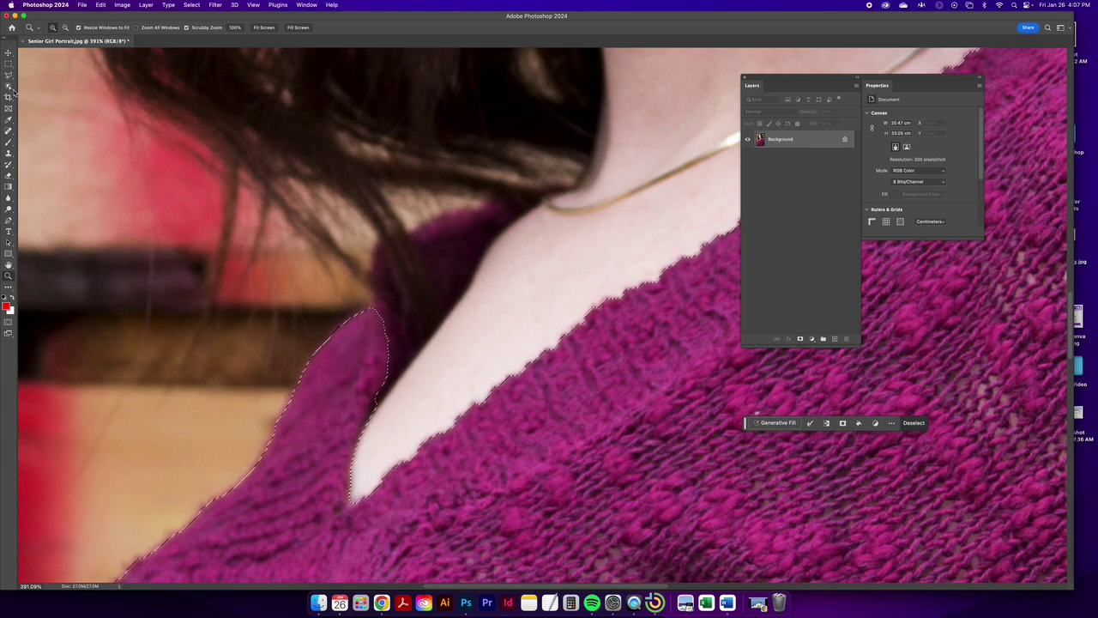
pyautogui.moveTo(7, 76); pyautogui.dragTo(46, 77)
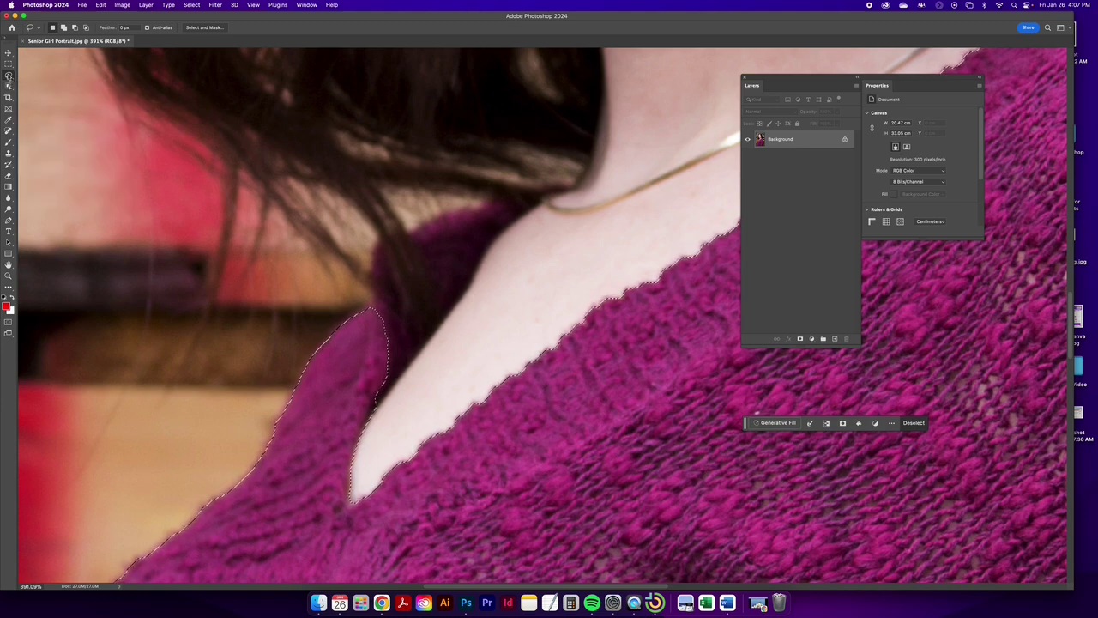
pyautogui.rightClick(9, 76)
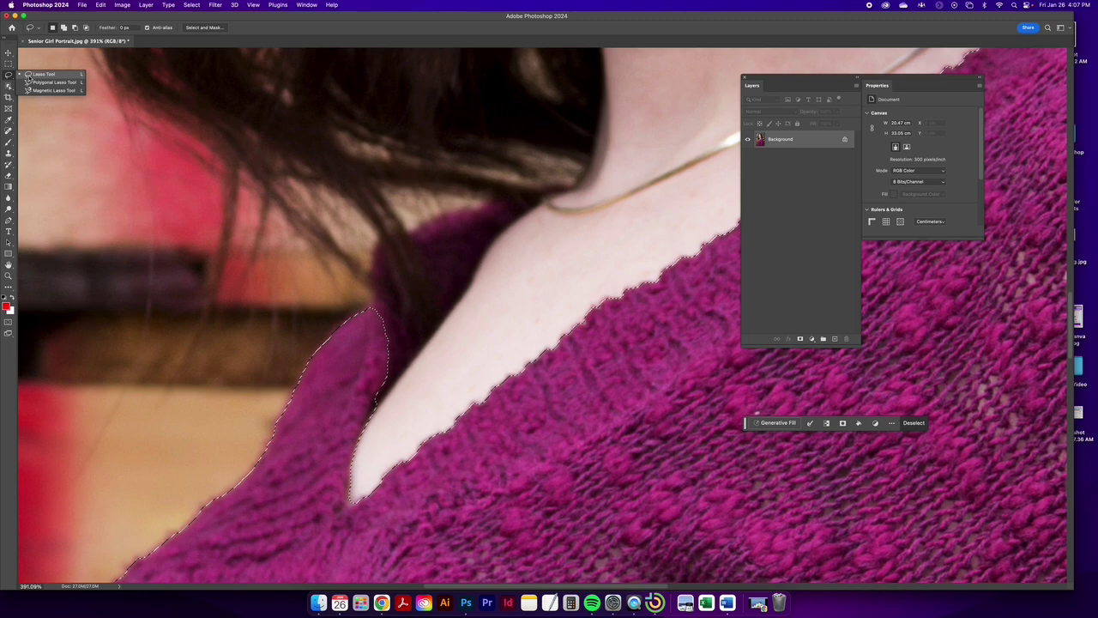
pyautogui.click(43, 73)
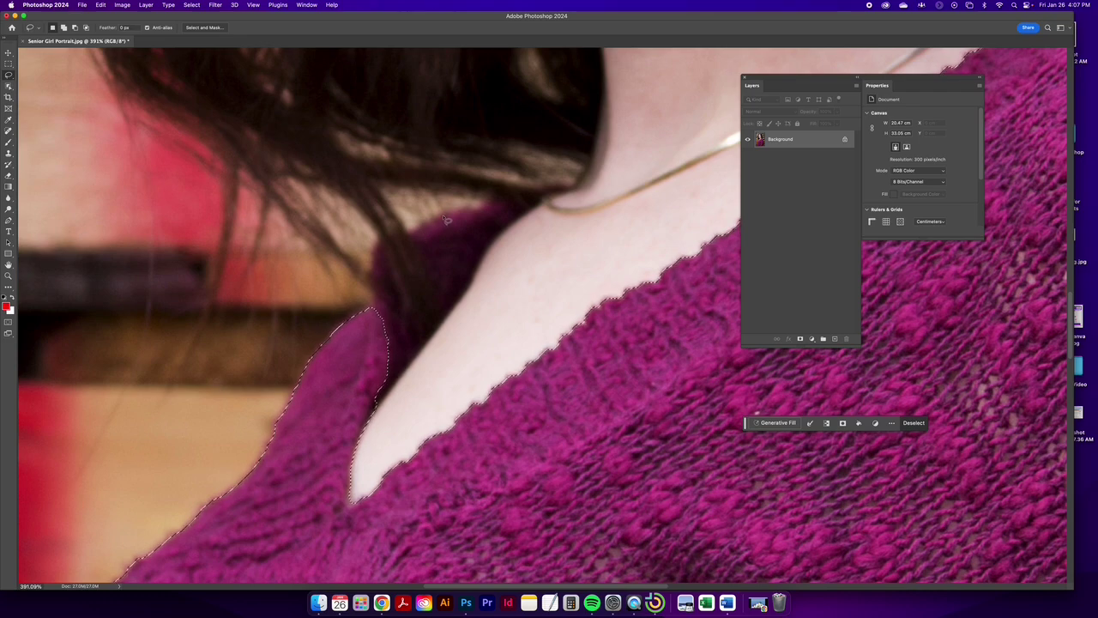
pyautogui.moveTo(409, 256)
pyautogui.mouseDown()
pyautogui.moveTo(399, 303)
pyautogui.moveTo(410, 258)
pyautogui.mouseUp()
pyautogui.moveTo(440, 215)
pyautogui.mouseDown()
pyautogui.moveTo(379, 250)
pyautogui.moveTo(363, 379)
pyautogui.moveTo(394, 397)
pyautogui.moveTo(496, 247)
pyautogui.moveTo(542, 204)
pyautogui.moveTo(451, 215)
pyautogui.moveTo(379, 240)
pyautogui.moveTo(372, 259)
pyautogui.mouseUp()
pyautogui.press('shift')
pyautogui.moveTo(478, 282); pyautogui.dragTo(463, 287)
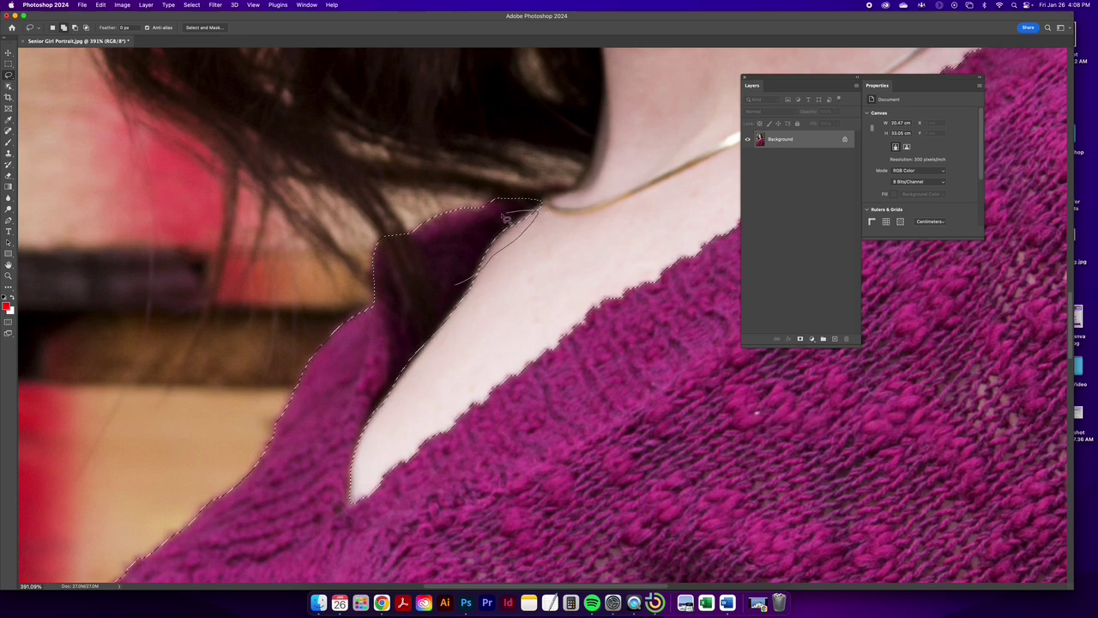
pyautogui.moveTo(508, 218); pyautogui.dragTo(521, 241)
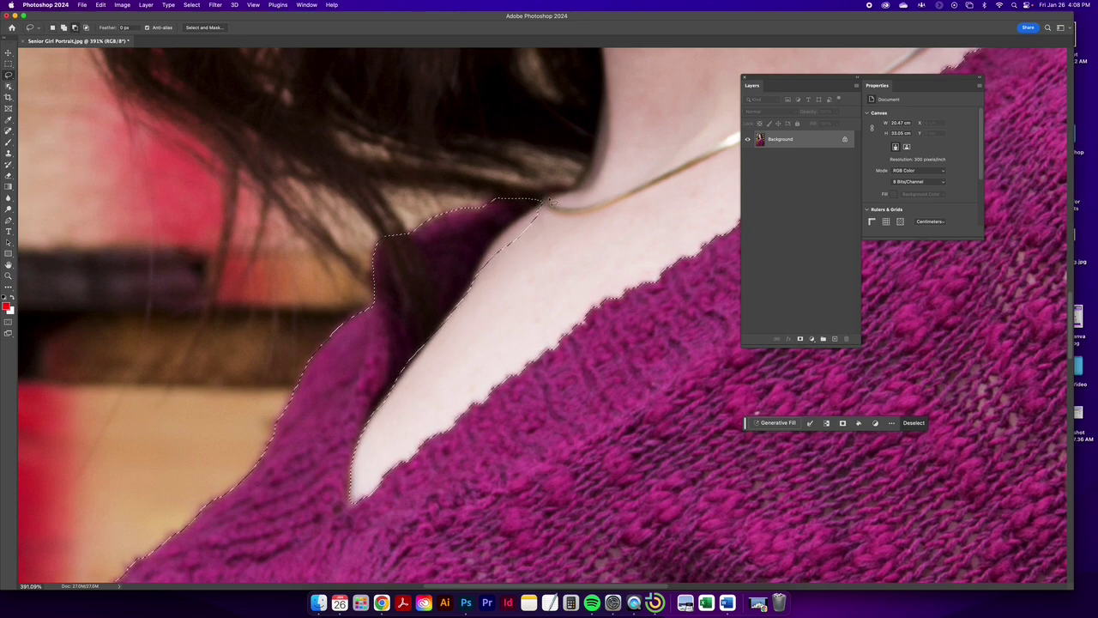
pyautogui.moveTo(549, 201); pyautogui.dragTo(542, 206)
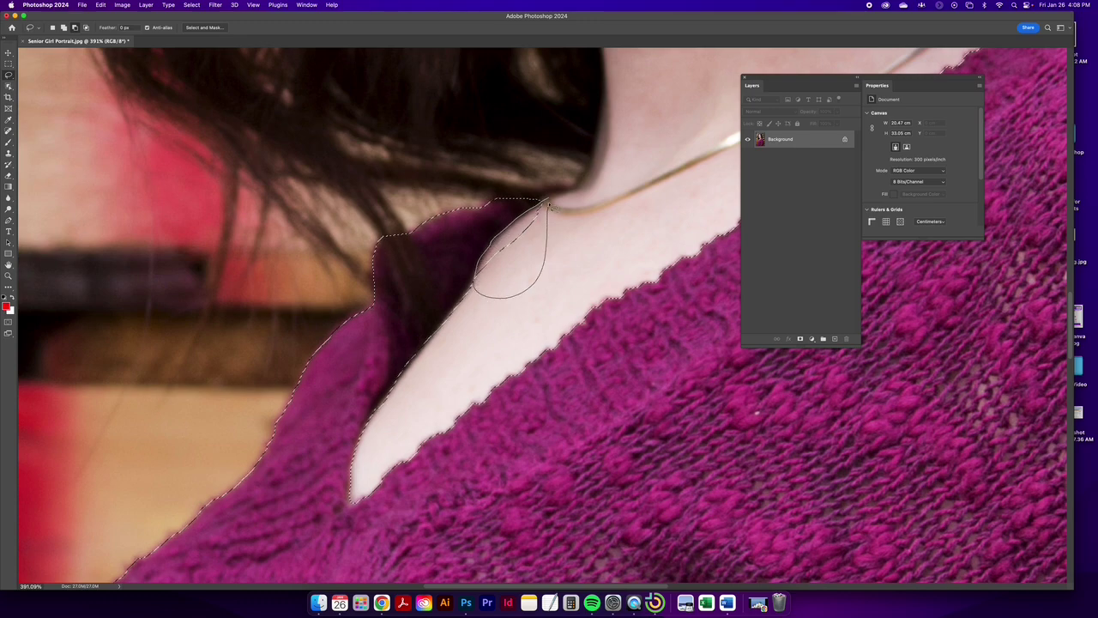
pyautogui.moveTo(549, 206); pyautogui.dragTo(548, 207)
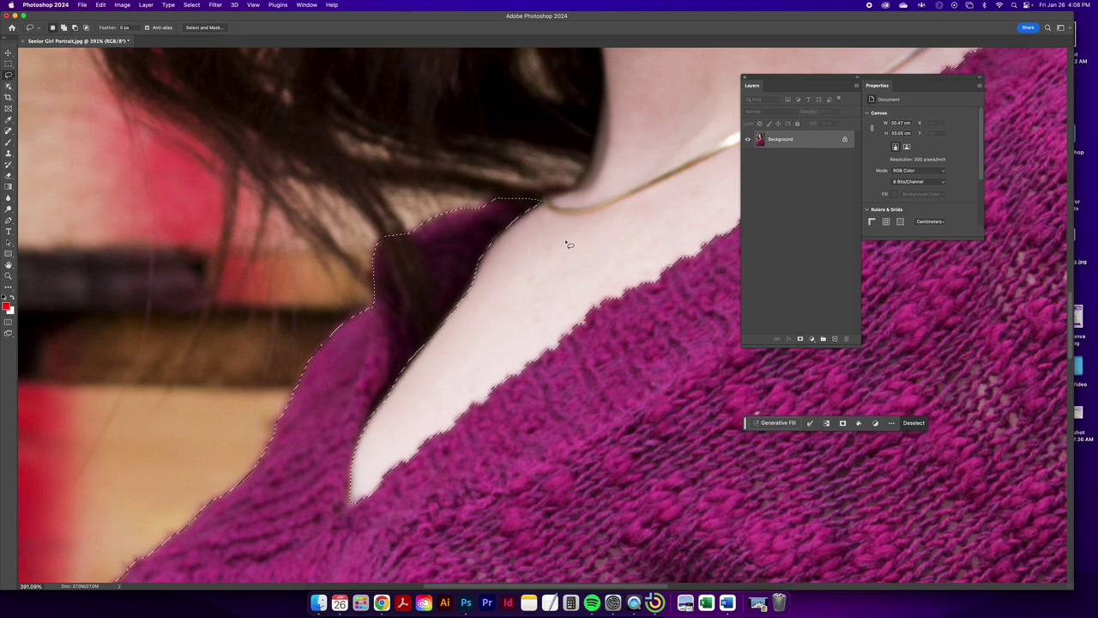
# Step: Create a Hue/Saturation adjustment layer masked to the sweater selection
pyautogui.press('z')
pyautogui.moveTo(563, 268); pyautogui.dragTo(518, 254)
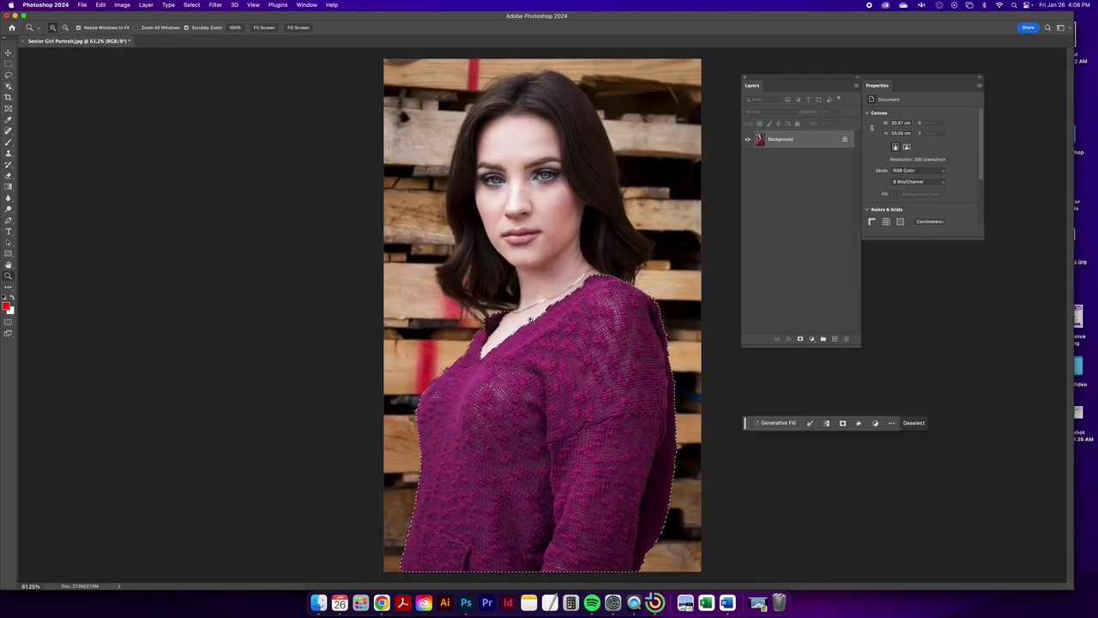
pyautogui.press('l')
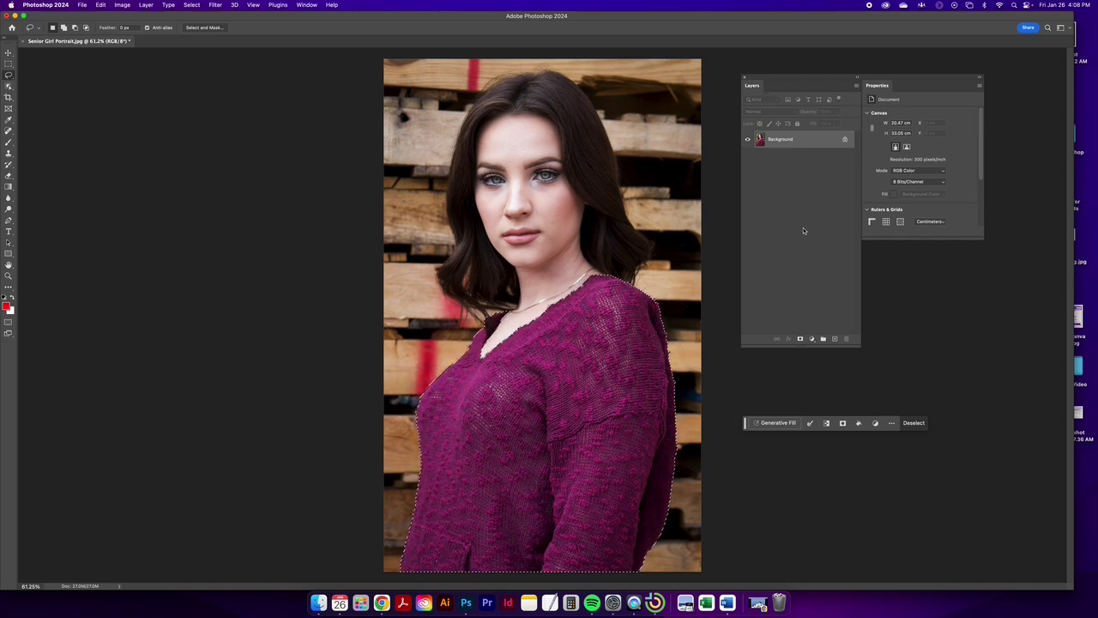
pyautogui.click(811, 339)
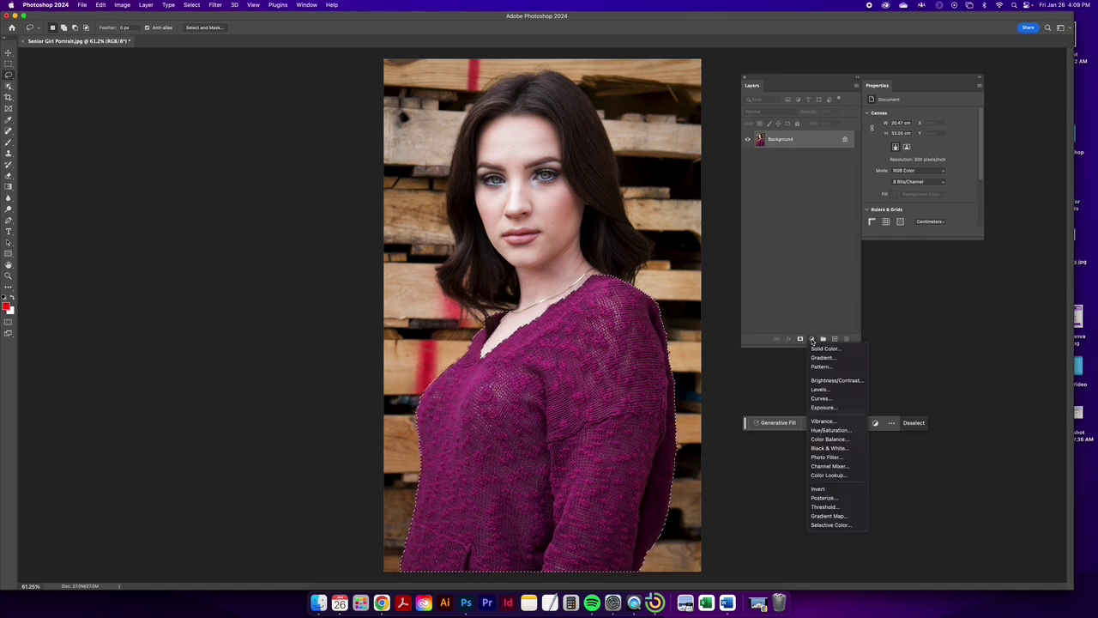
pyautogui.click(825, 430)
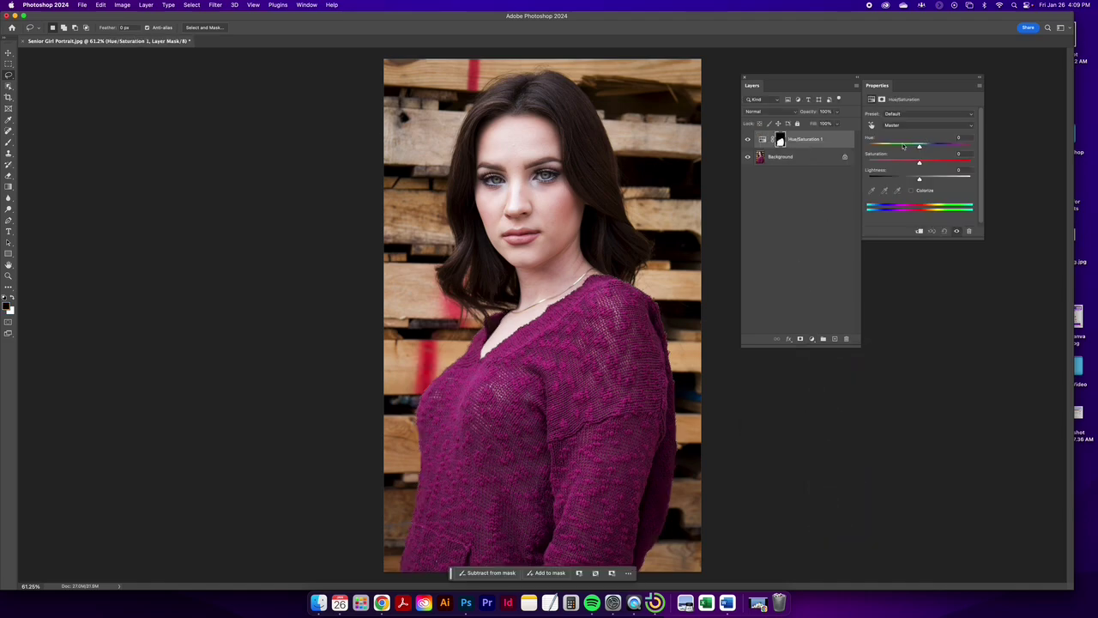
# Step: Try blue and orange-brown hues on the sweater, and settle on a teal blue with a hue of -108
pyautogui.moveTo(919, 147); pyautogui.dragTo(889, 152)
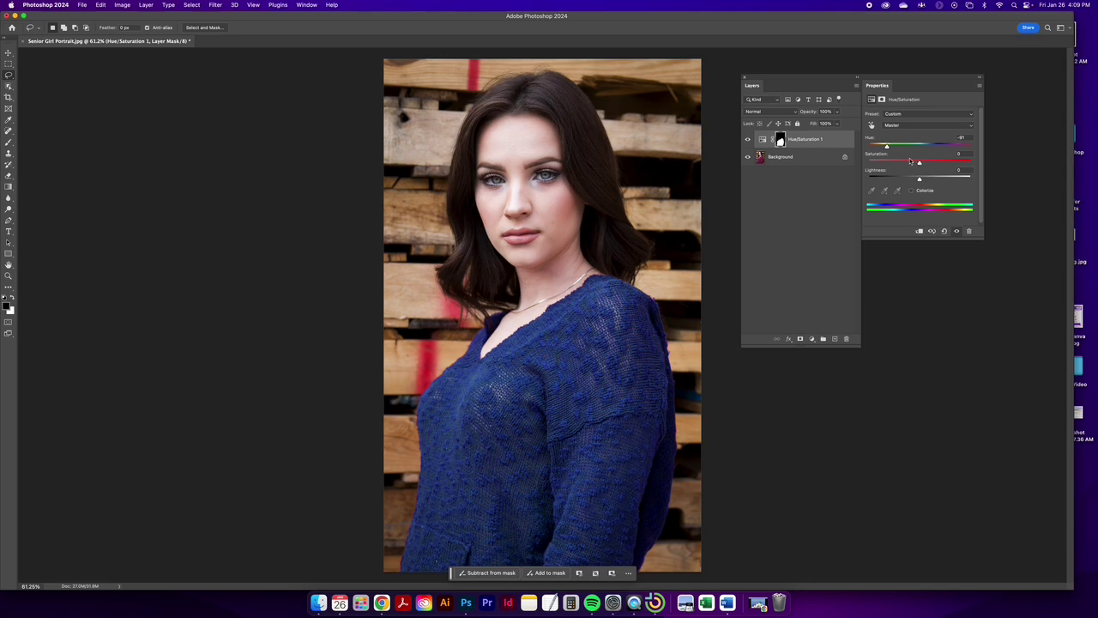
pyautogui.moveTo(887, 147); pyautogui.dragTo(949, 147)
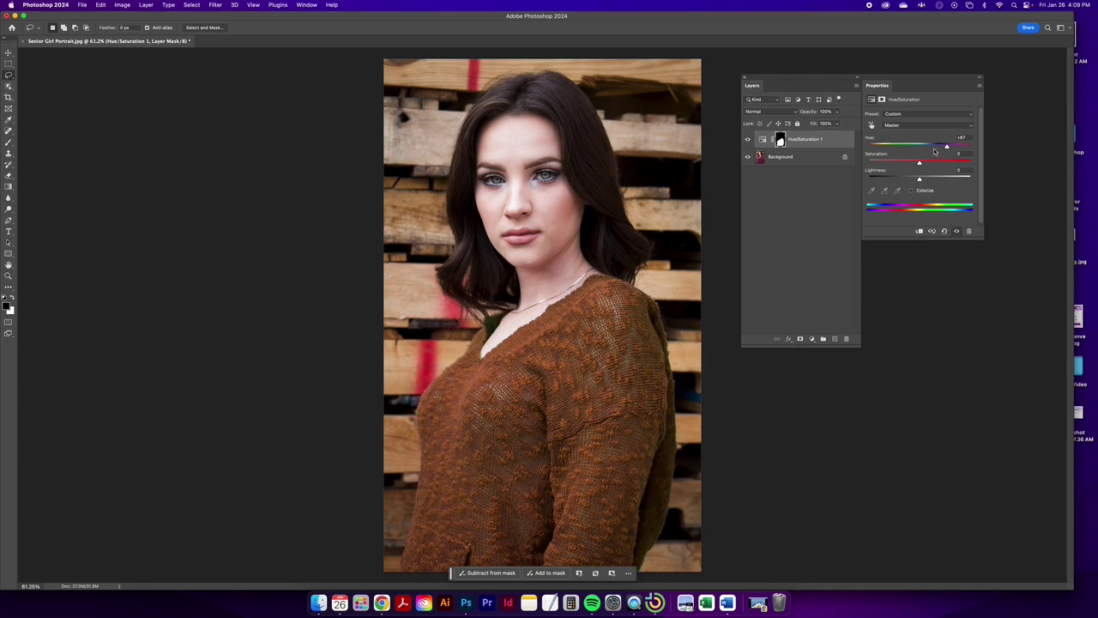
pyautogui.moveTo(939, 146); pyautogui.dragTo(884, 147)
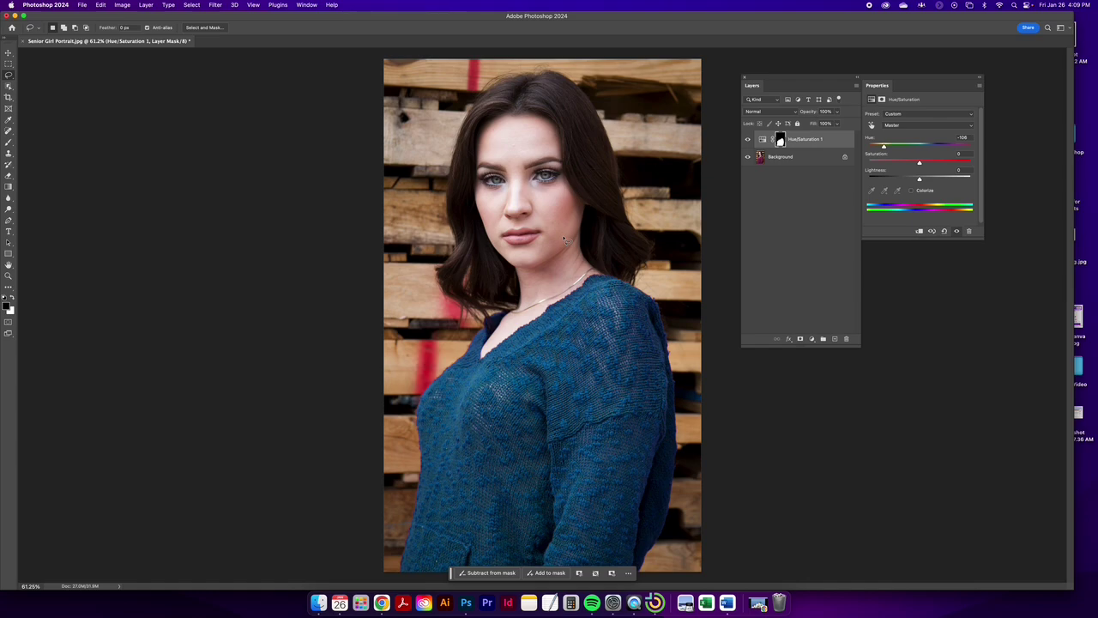
# Step: Outline both irises with the Lasso tool as one combined selection
pyautogui.press('z')
pyautogui.moveTo(538, 173); pyautogui.dragTo(441, 228)
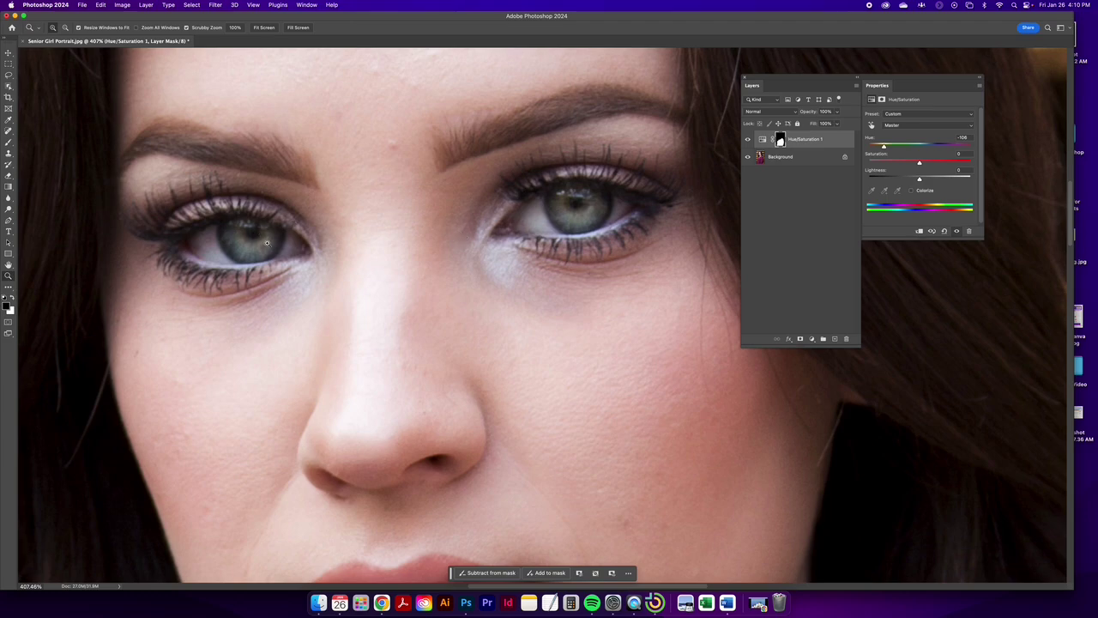
pyautogui.press('l')
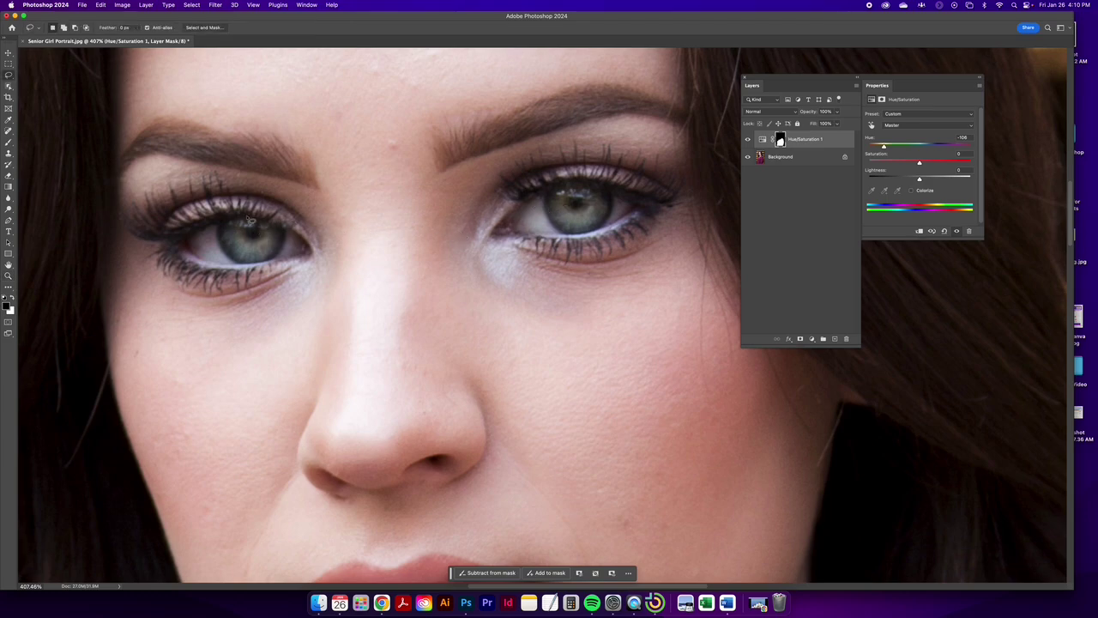
pyautogui.moveTo(249, 220)
pyautogui.mouseDown()
pyautogui.moveTo(244, 253)
pyautogui.moveTo(224, 242)
pyautogui.moveTo(219, 252)
pyautogui.moveTo(229, 277)
pyautogui.moveTo(262, 290)
pyautogui.moveTo(289, 273)
pyautogui.moveTo(287, 250)
pyautogui.moveTo(241, 239)
pyautogui.mouseUp()
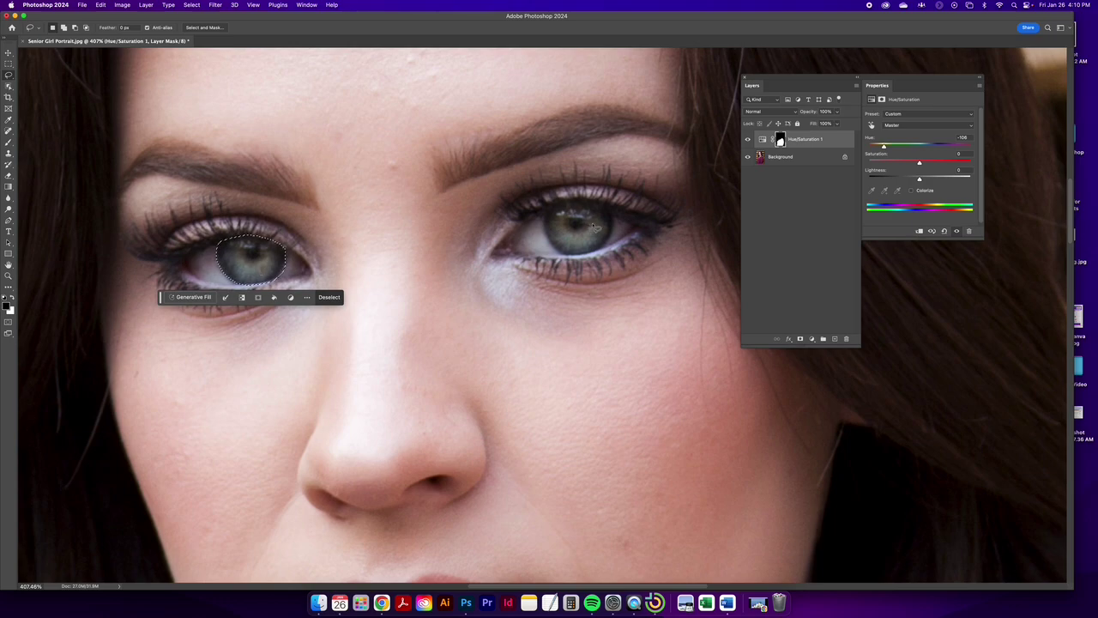
pyautogui.moveTo(578, 207)
pyautogui.mouseDown()
pyautogui.moveTo(550, 244)
pyautogui.moveTo(571, 260)
pyautogui.moveTo(611, 247)
pyautogui.moveTo(619, 232)
pyautogui.moveTo(602, 210)
pyautogui.moveTo(551, 236)
pyautogui.moveTo(575, 257)
pyautogui.moveTo(580, 229)
pyautogui.mouseUp()
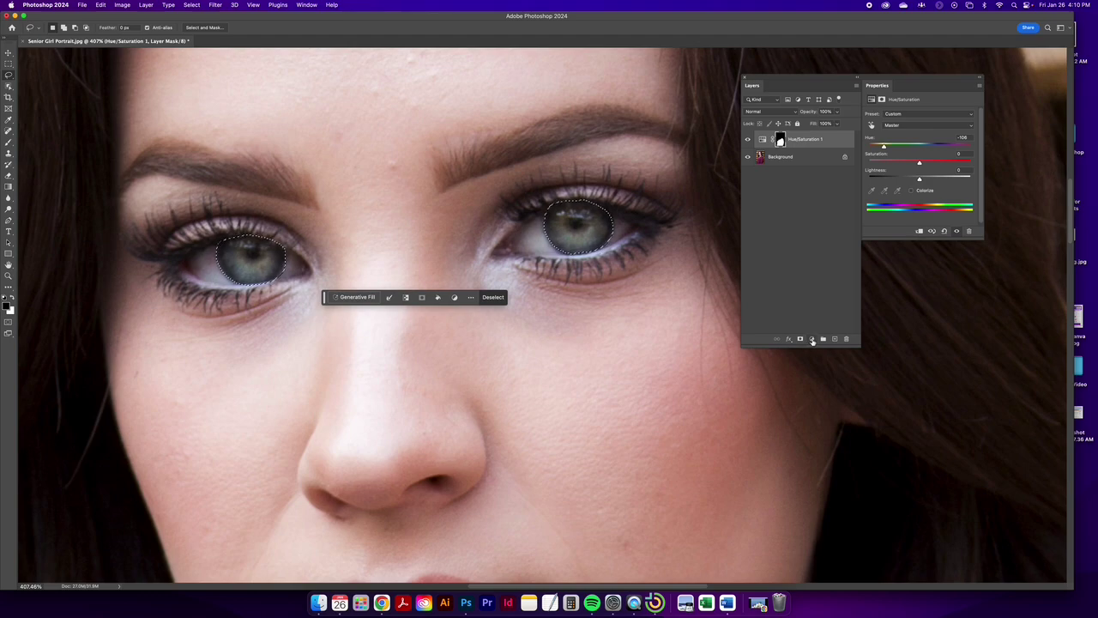
# Step: Create a Solid Color fill layer masked to the iris selection and try a bright blue fill, hex 00a2ff
pyautogui.click(813, 339)
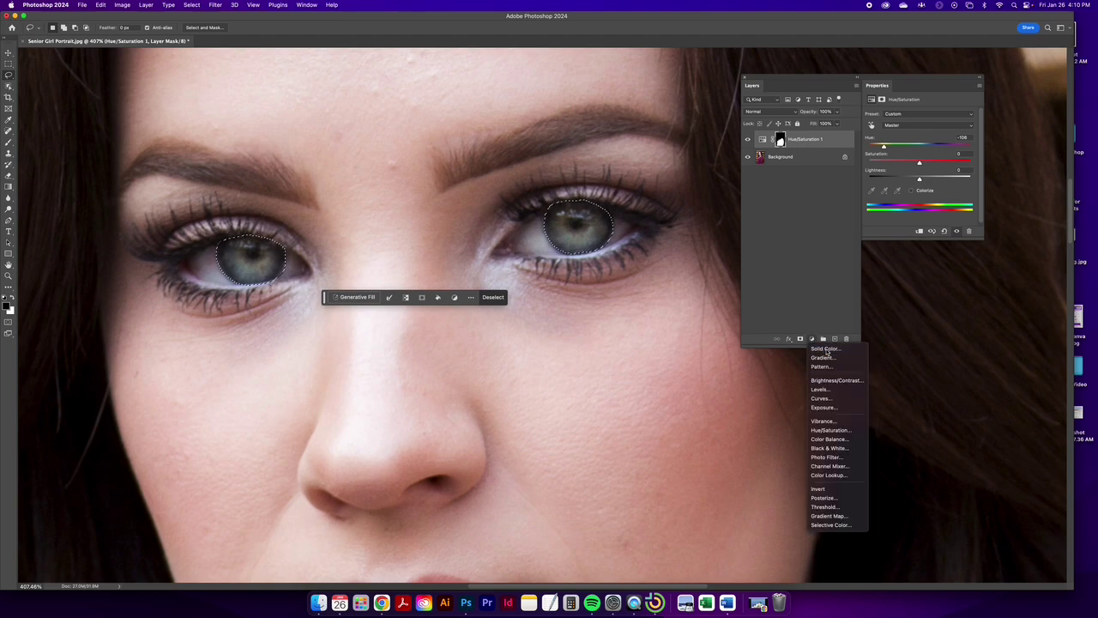
pyautogui.click(825, 350)
pyautogui.moveTo(343, 96); pyautogui.dragTo(461, 282)
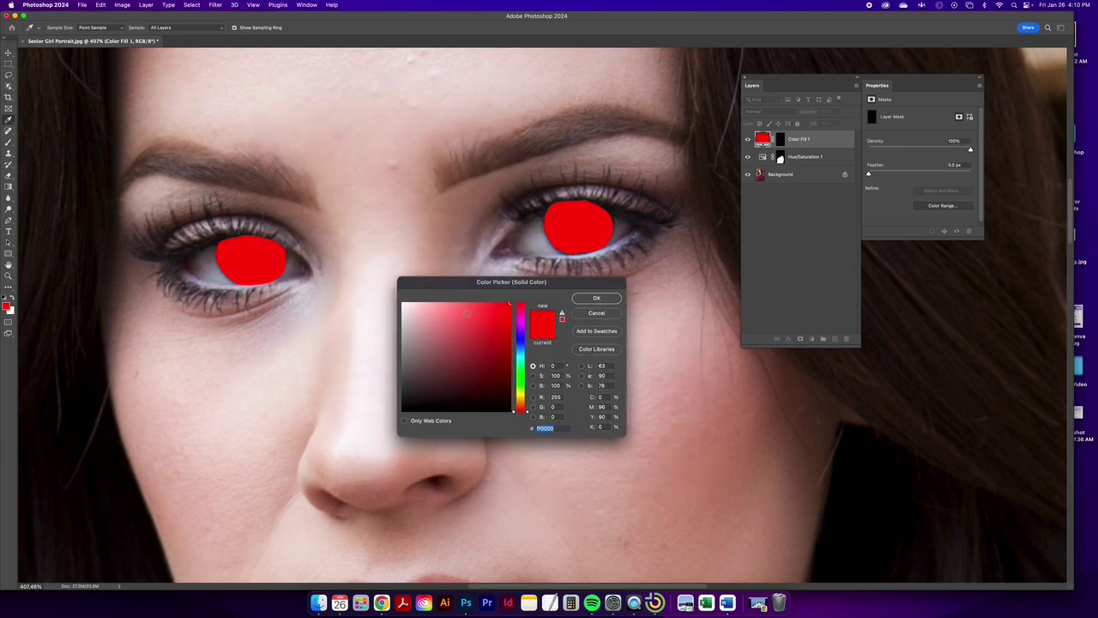
pyautogui.click(520, 344)
pyautogui.moveTo(519, 343); pyautogui.dragTo(520, 350)
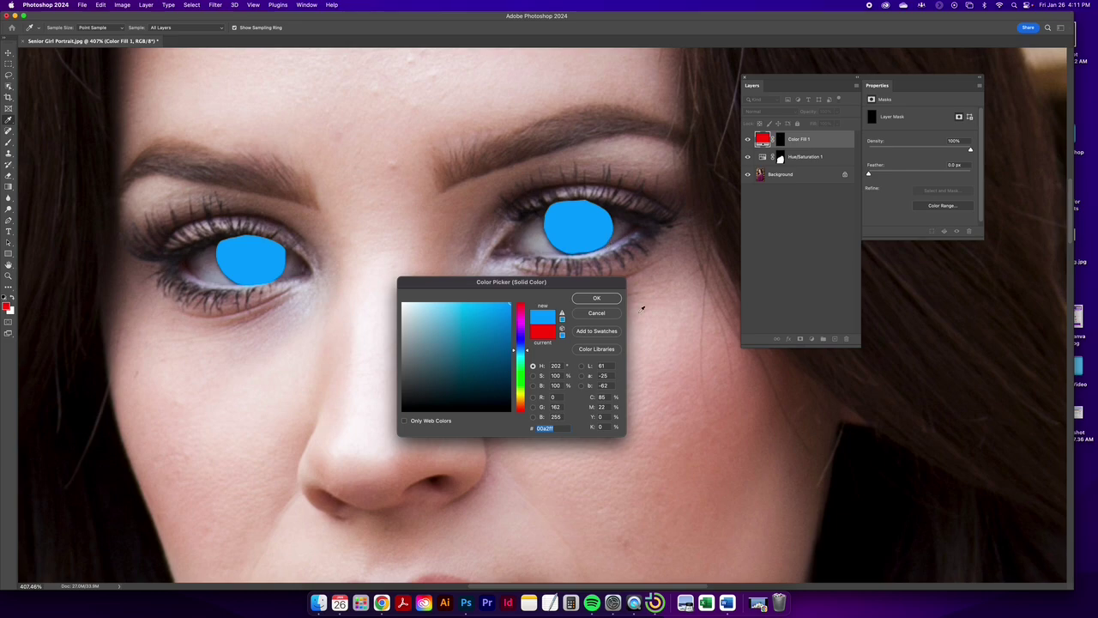
# Step: Sample a blue from the sweater, hex 4069aa, as the iris fill color and accept it
pyautogui.scroll(-10, 682, 358)
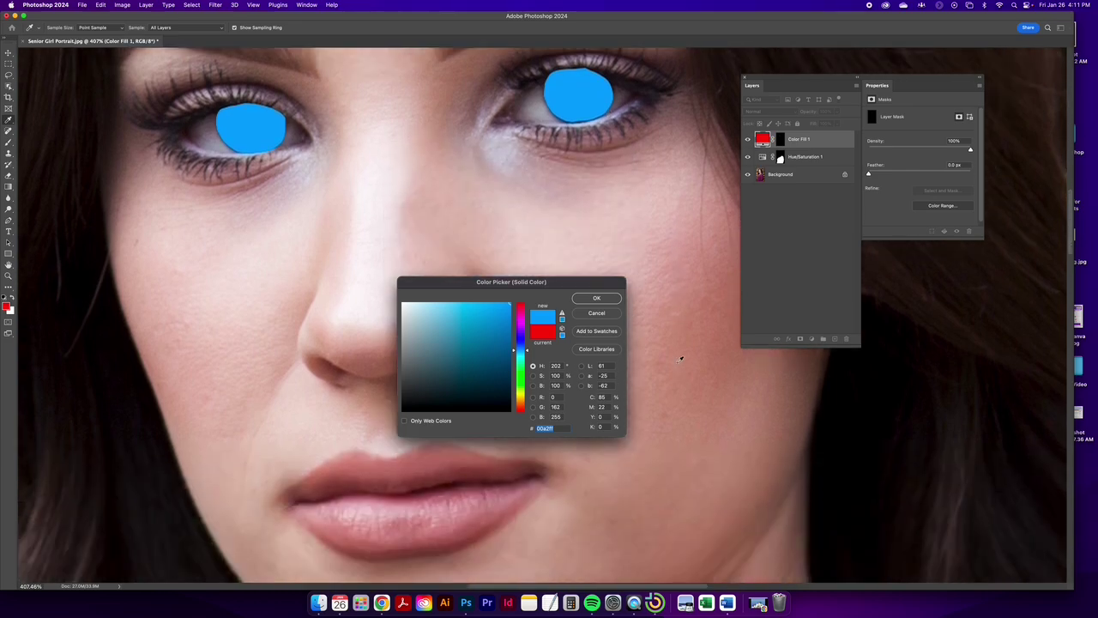
pyautogui.scroll(-8, 685, 358)
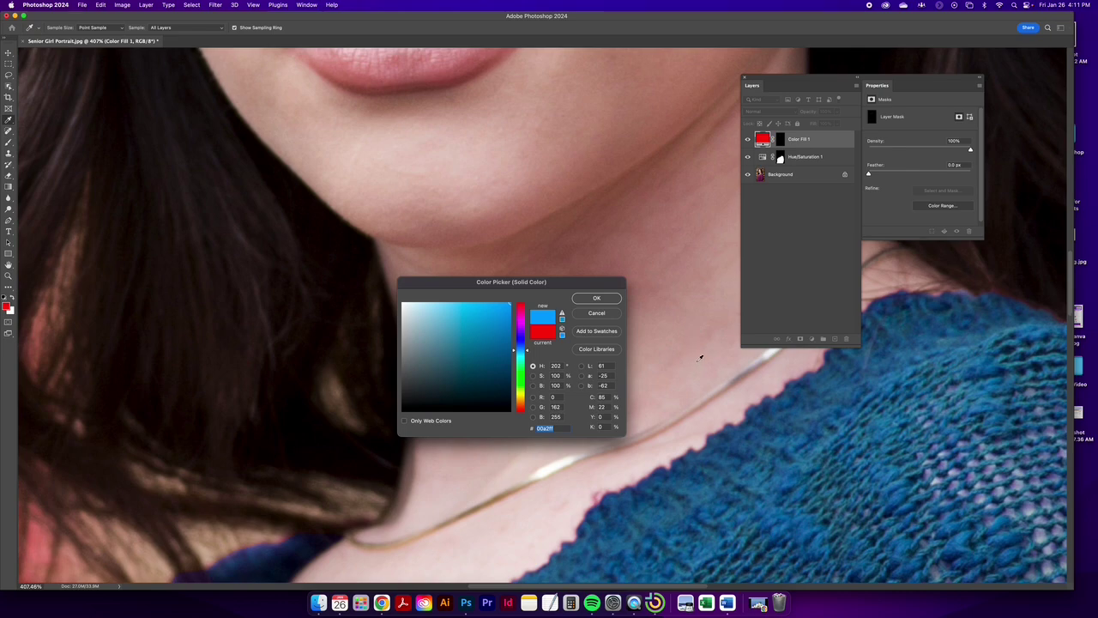
pyautogui.click(799, 518)
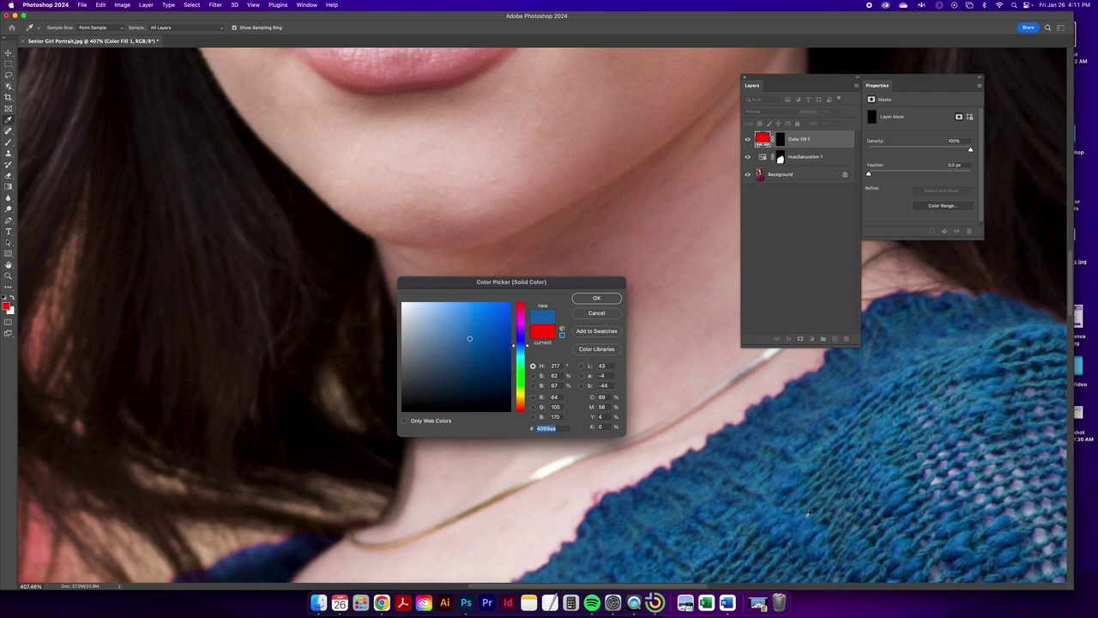
pyautogui.scroll(10, 712, 354)
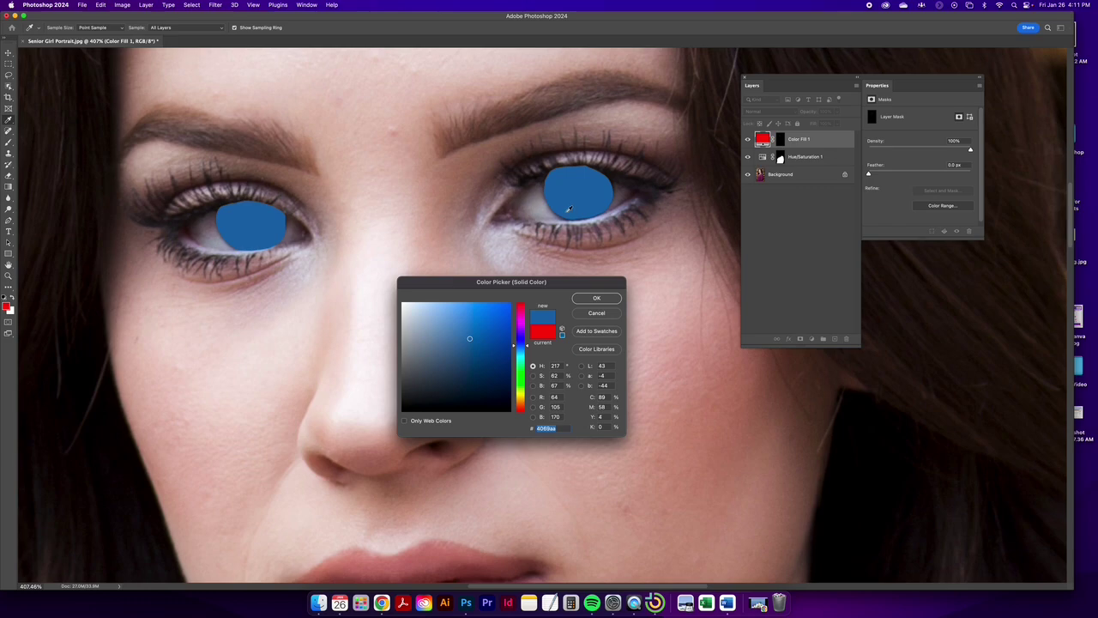
pyautogui.click(597, 298)
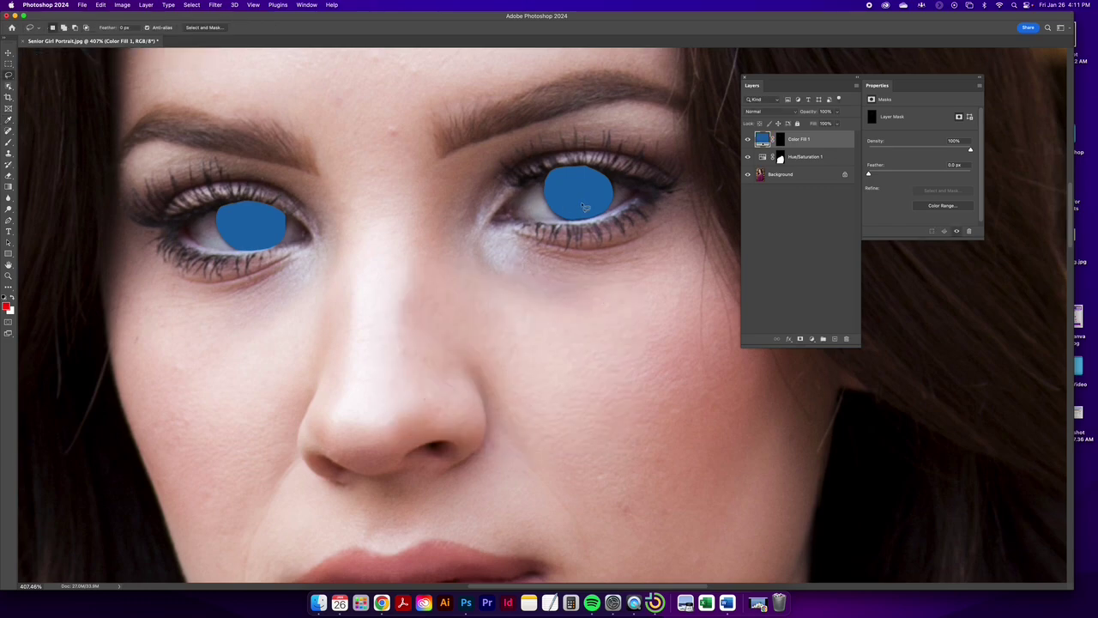
# Step: Set the iris color fill layer's blend mode to Color and lower its opacity to 32%
pyautogui.click(790, 113)
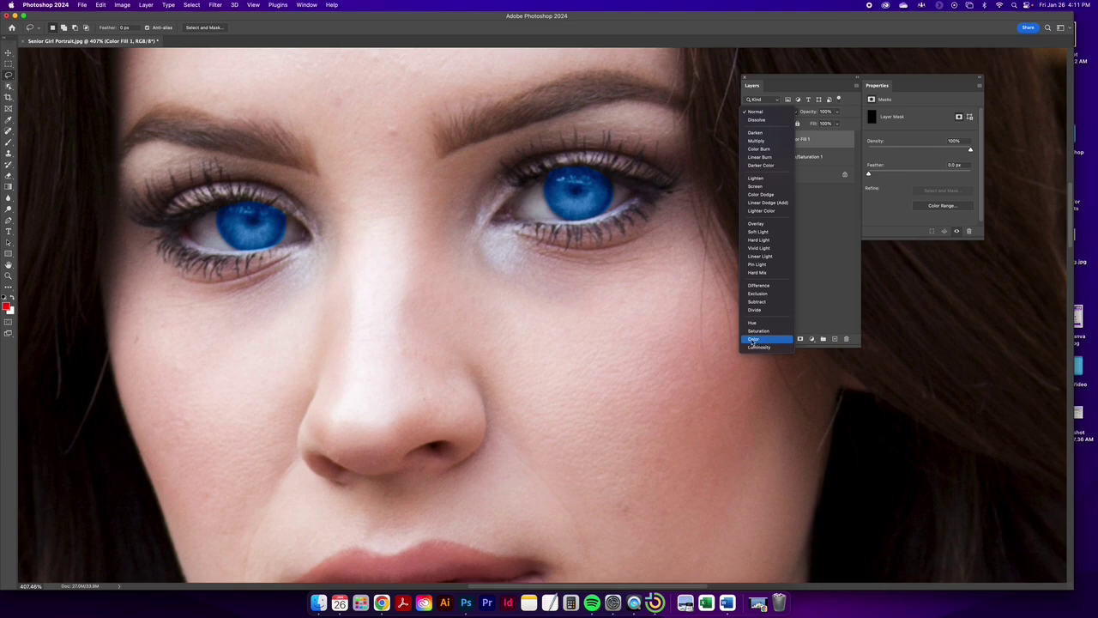
pyautogui.click(771, 340)
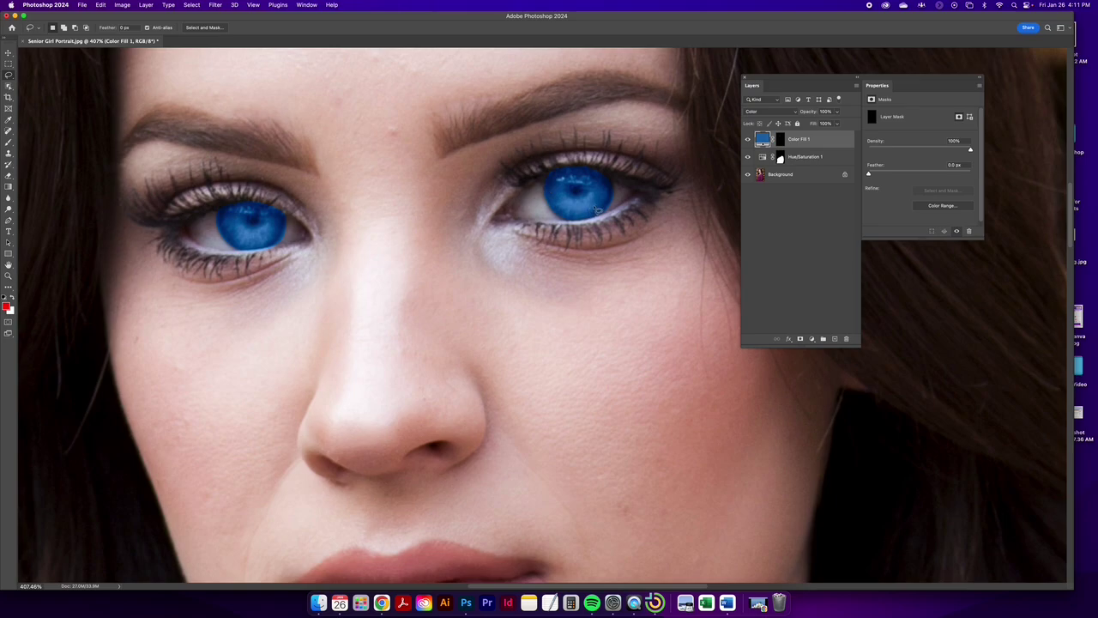
pyautogui.press('z')
pyautogui.moveTo(581, 261); pyautogui.dragTo(517, 236)
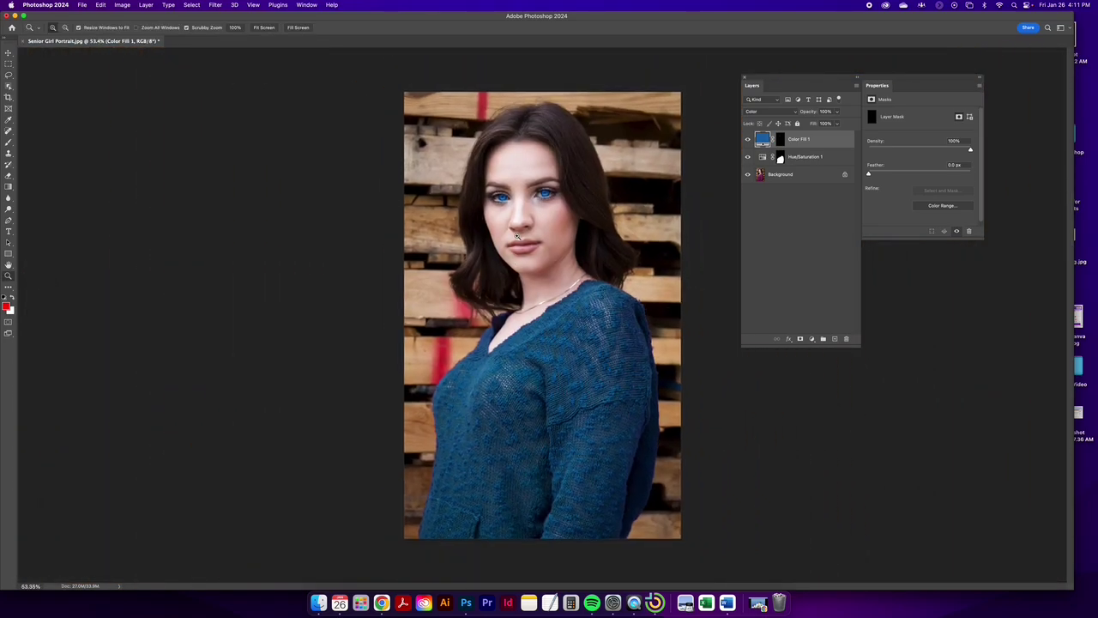
pyautogui.moveTo(536, 200); pyautogui.dragTo(559, 203)
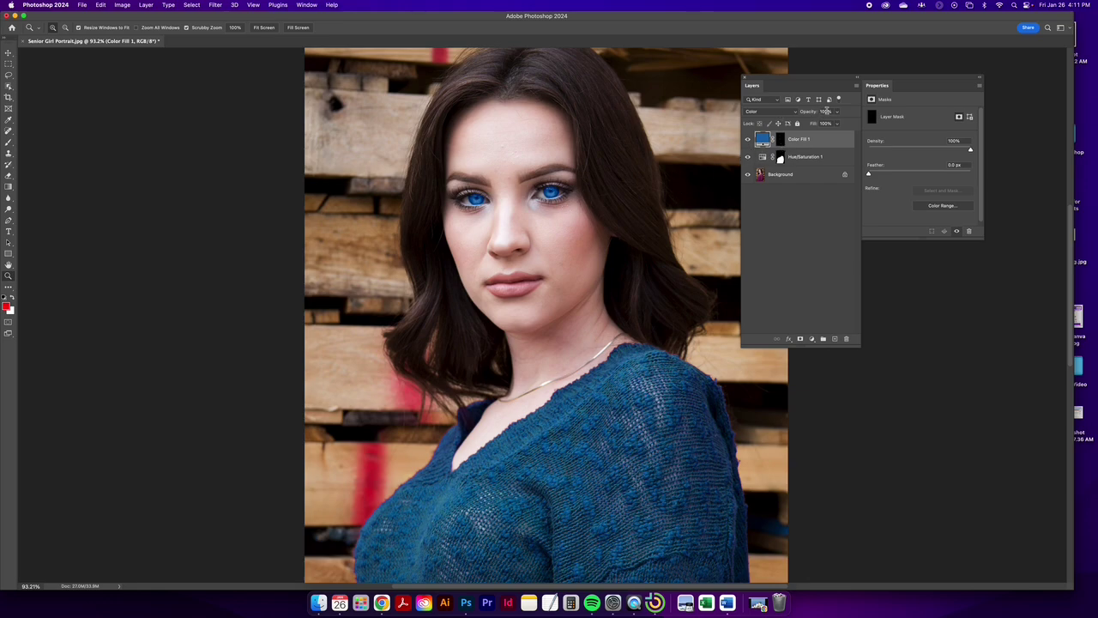
pyautogui.click(837, 112)
pyautogui.moveTo(837, 124); pyautogui.dragTo(811, 125)
pyautogui.moveTo(562, 241); pyautogui.dragTo(555, 242)
pyautogui.moveTo(547, 240); pyautogui.dragTo(531, 219)
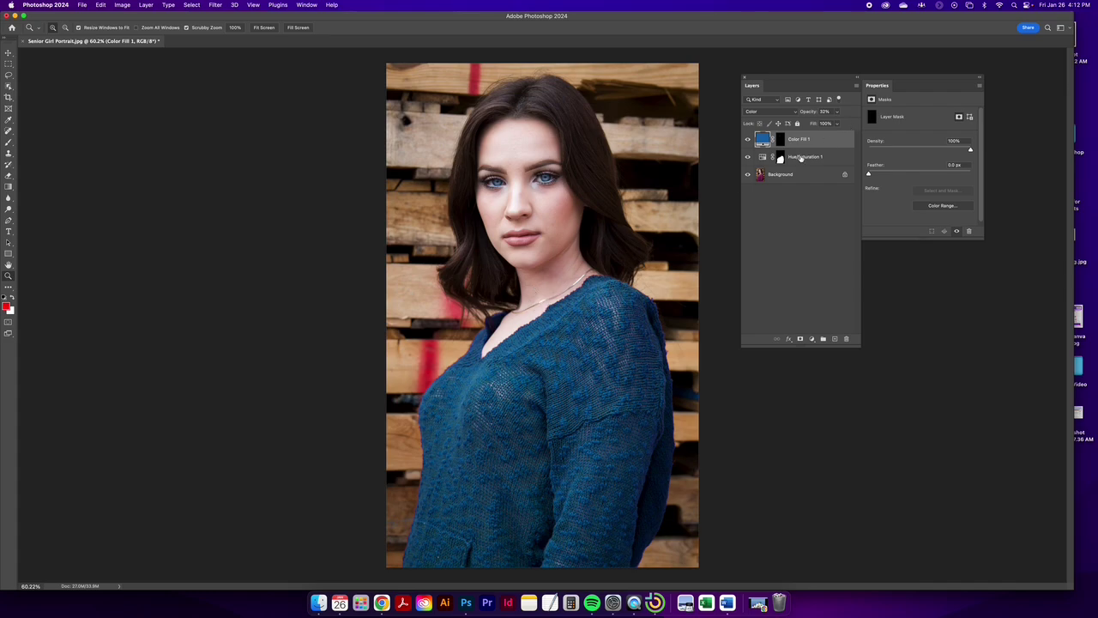
# Step: Hide and reshow the layers above the background to compare with the original photo, and select the sweater's Hue/Saturation layer
pyautogui.keyDown('alt'); pyautogui.click(748, 177); pyautogui.keyUp('alt')
pyautogui.keyDown('alt'); pyautogui.click(748, 177); pyautogui.keyUp('alt')
pyautogui.click(790, 159)
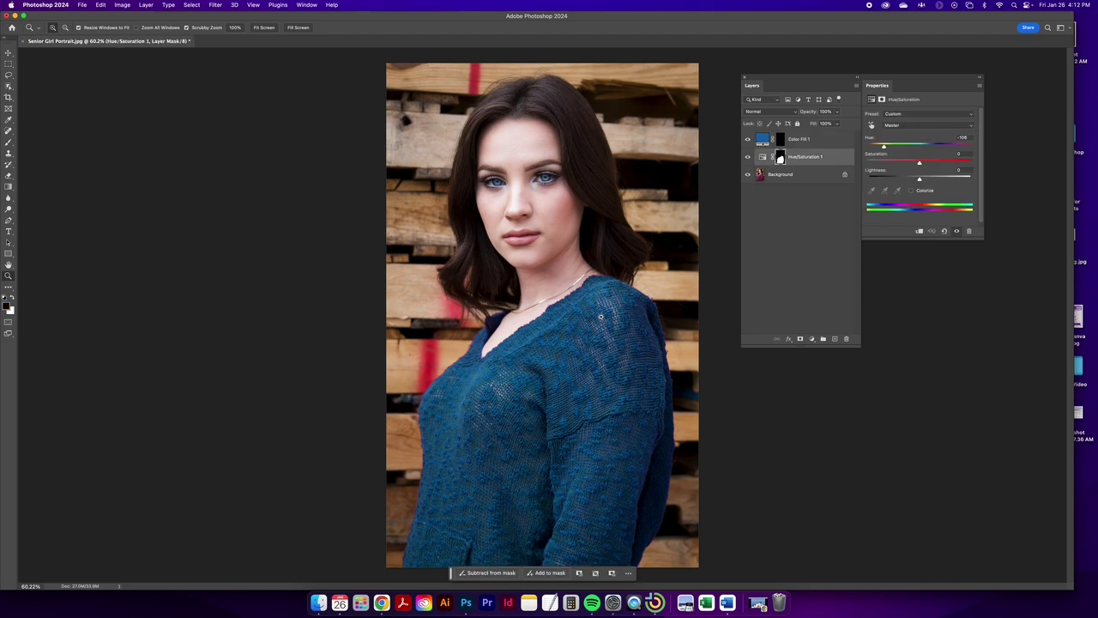
# Step: Rename the sweater's Hue/Saturation layer as "shirt color change"
pyautogui.doubleClick(803, 158)
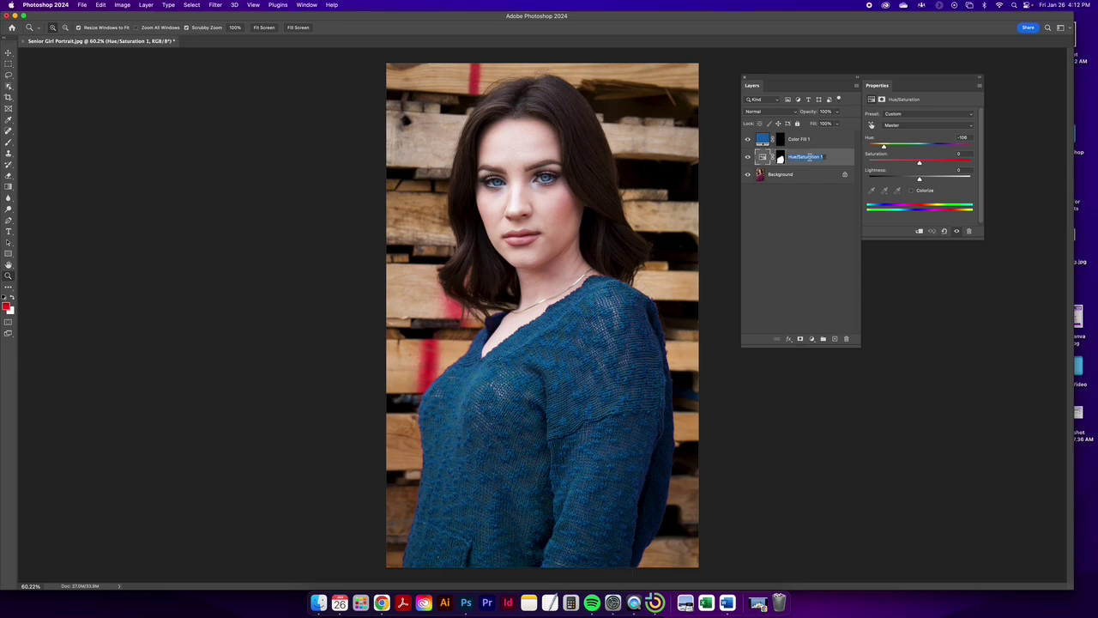
pyautogui.press('BackSpace')
pyautogui.write('shirt color change')
pyautogui.press('Return')
# Step: Rename the iris color fill layer as "eye color change"
pyautogui.doubleClick(797, 140)
pyautogui.write('eye color')
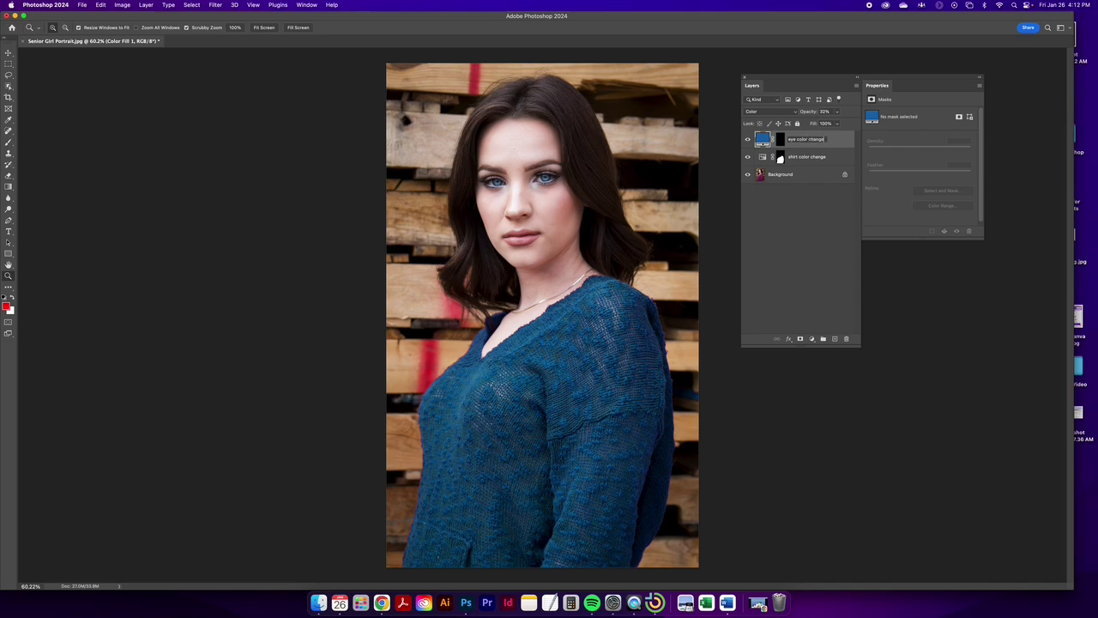
pyautogui.write(' change')
pyautogui.press('Return')
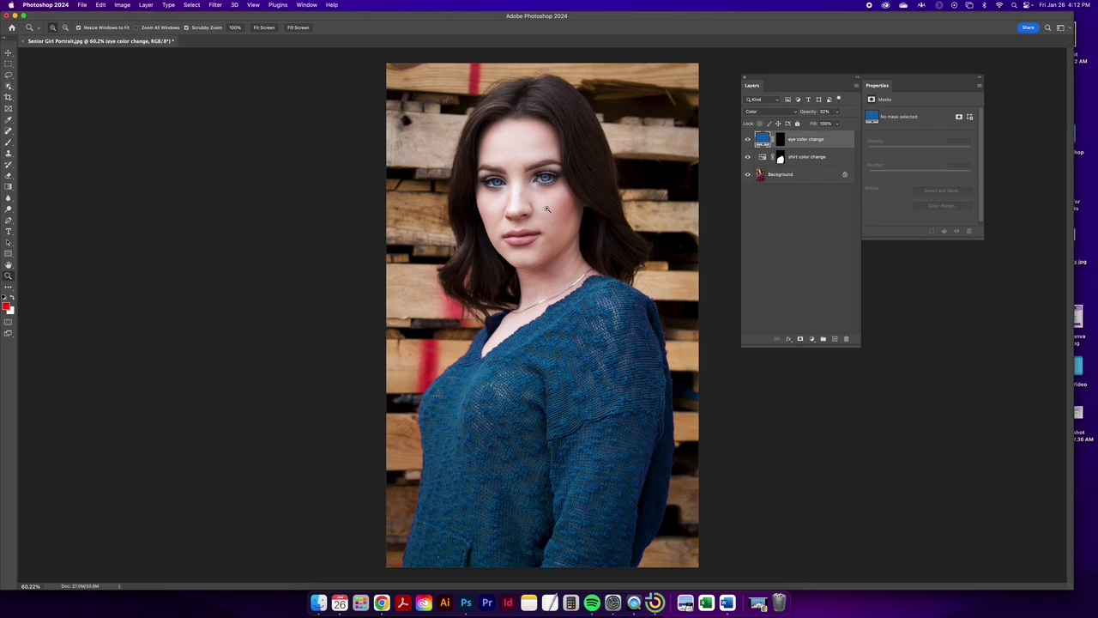